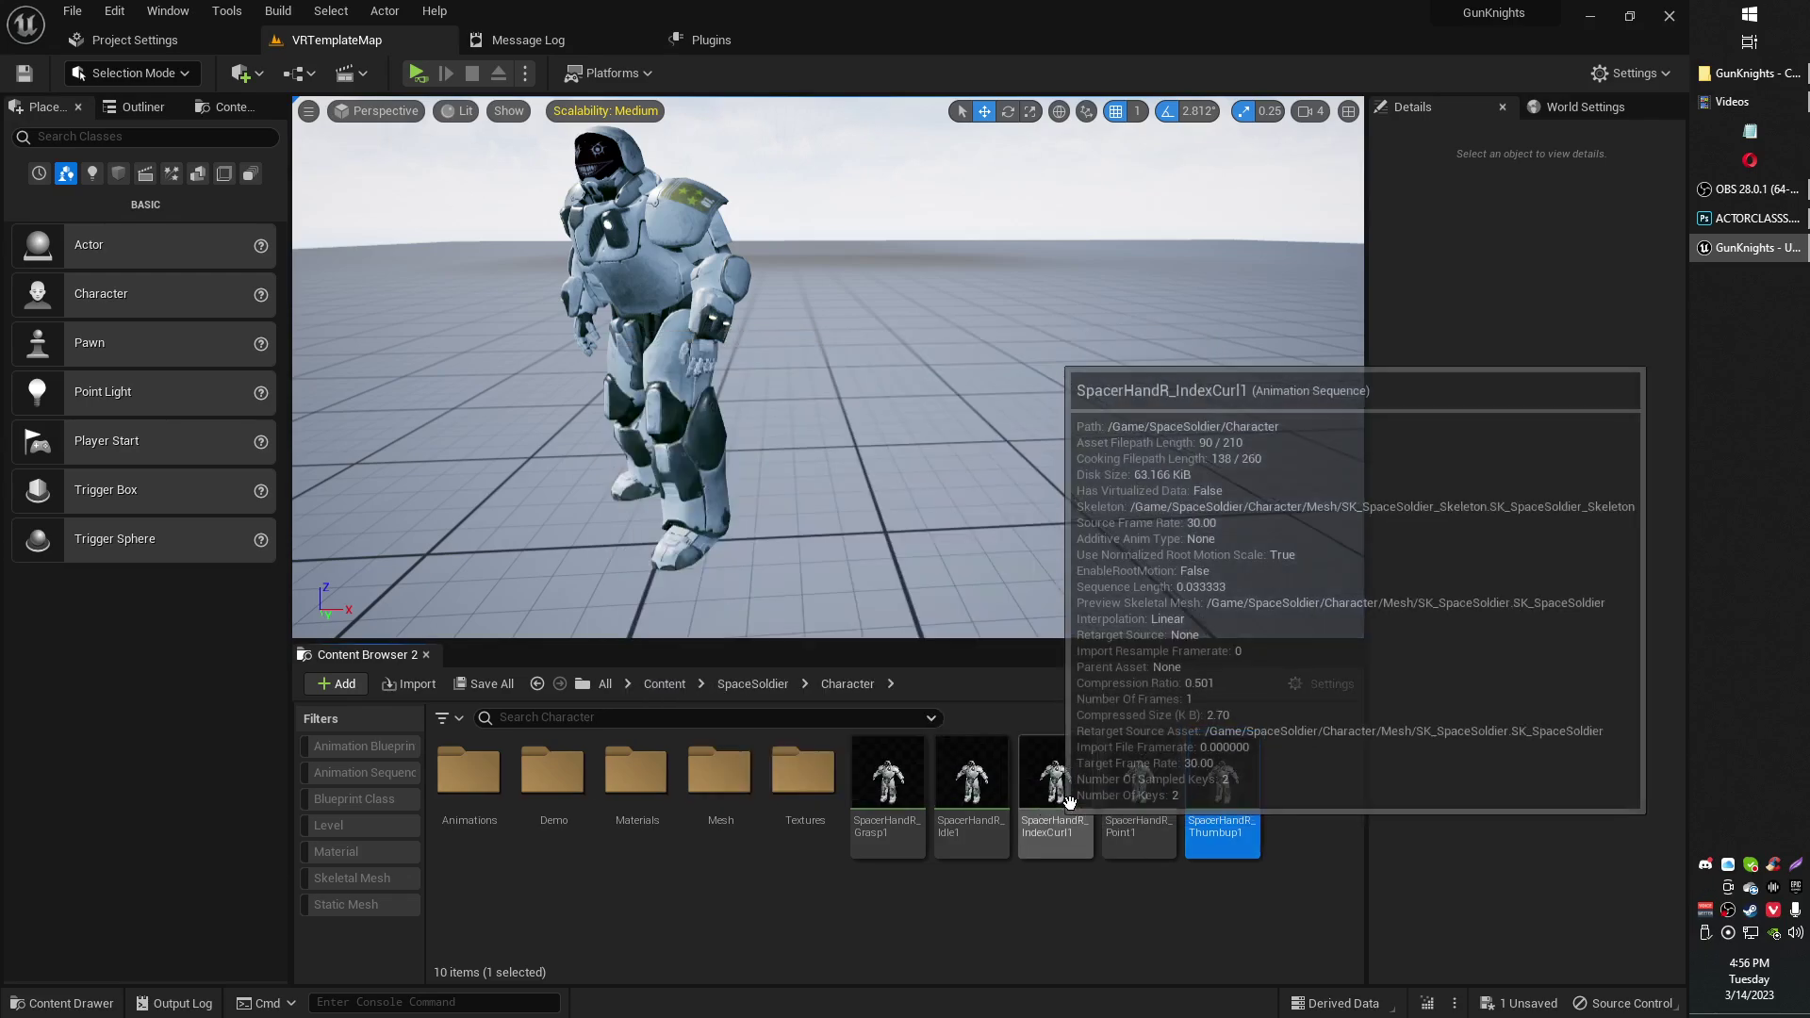
Step: Open the SpacerHandR_Thumbup1 animation sequence, pause its playback and set the playhead to the start of the timeline
double_click(1223, 797)
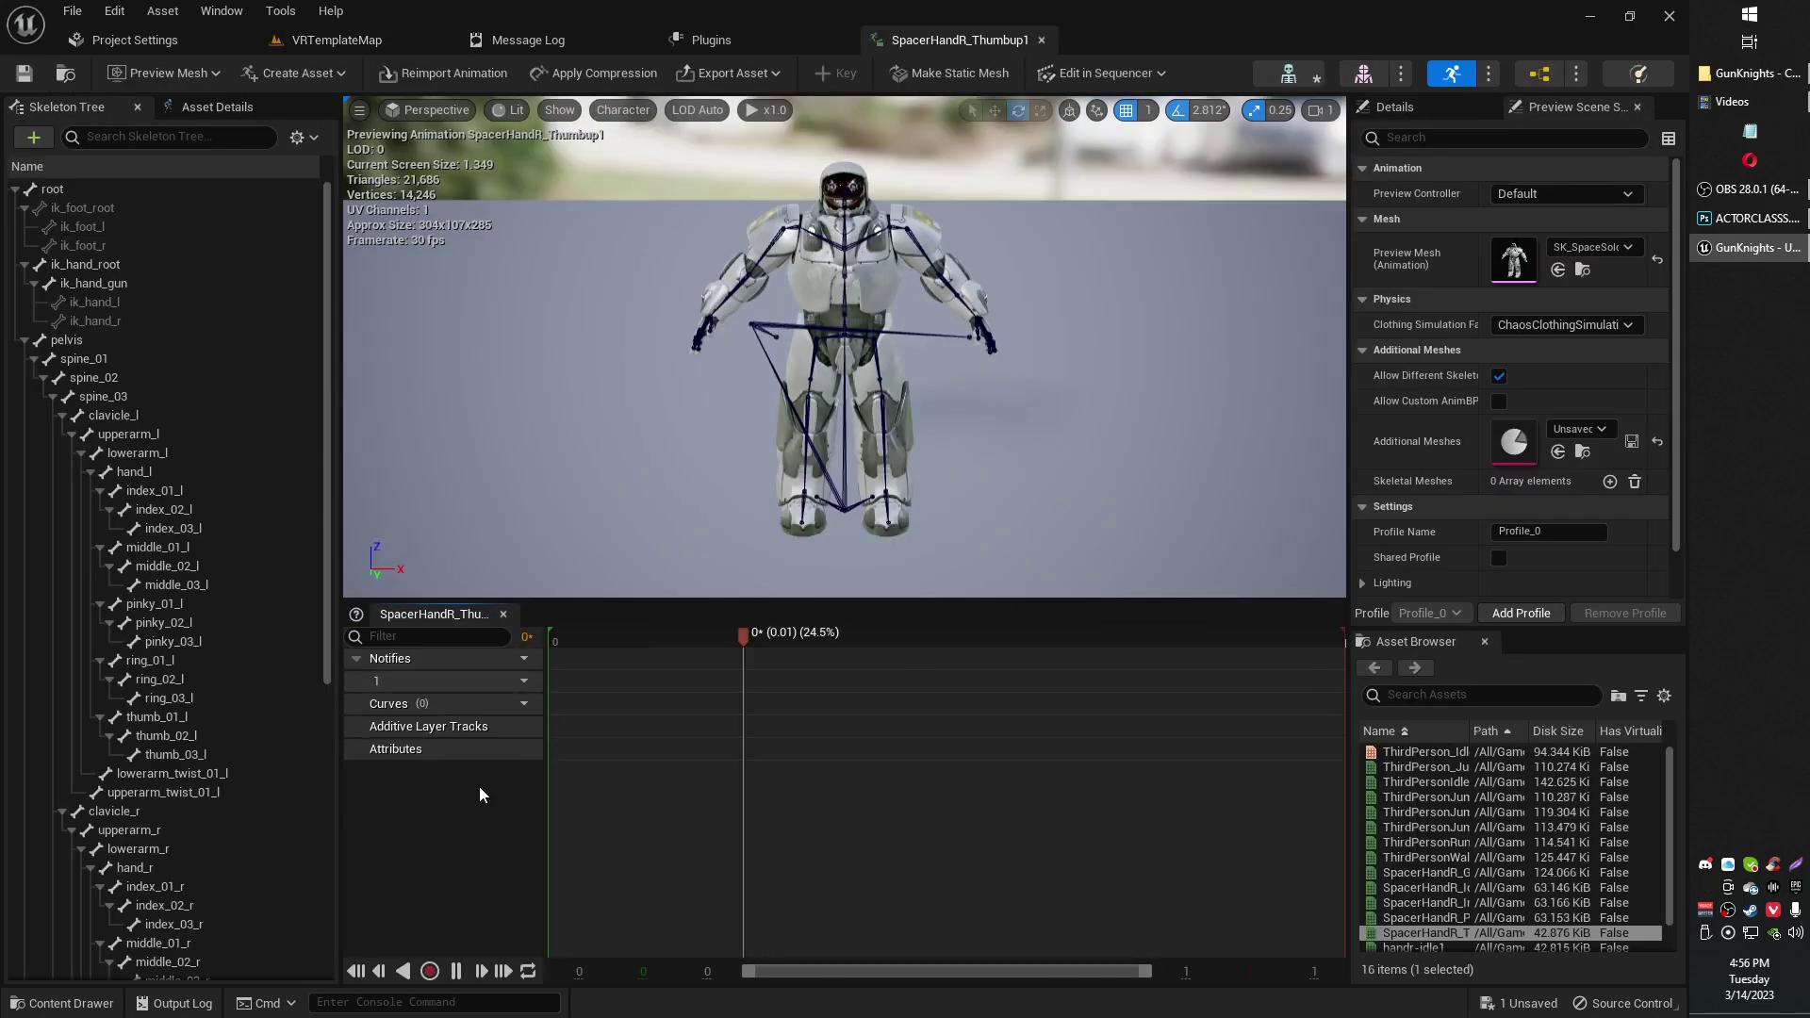
click(457, 971)
scroll(1064, 852, down, 3)
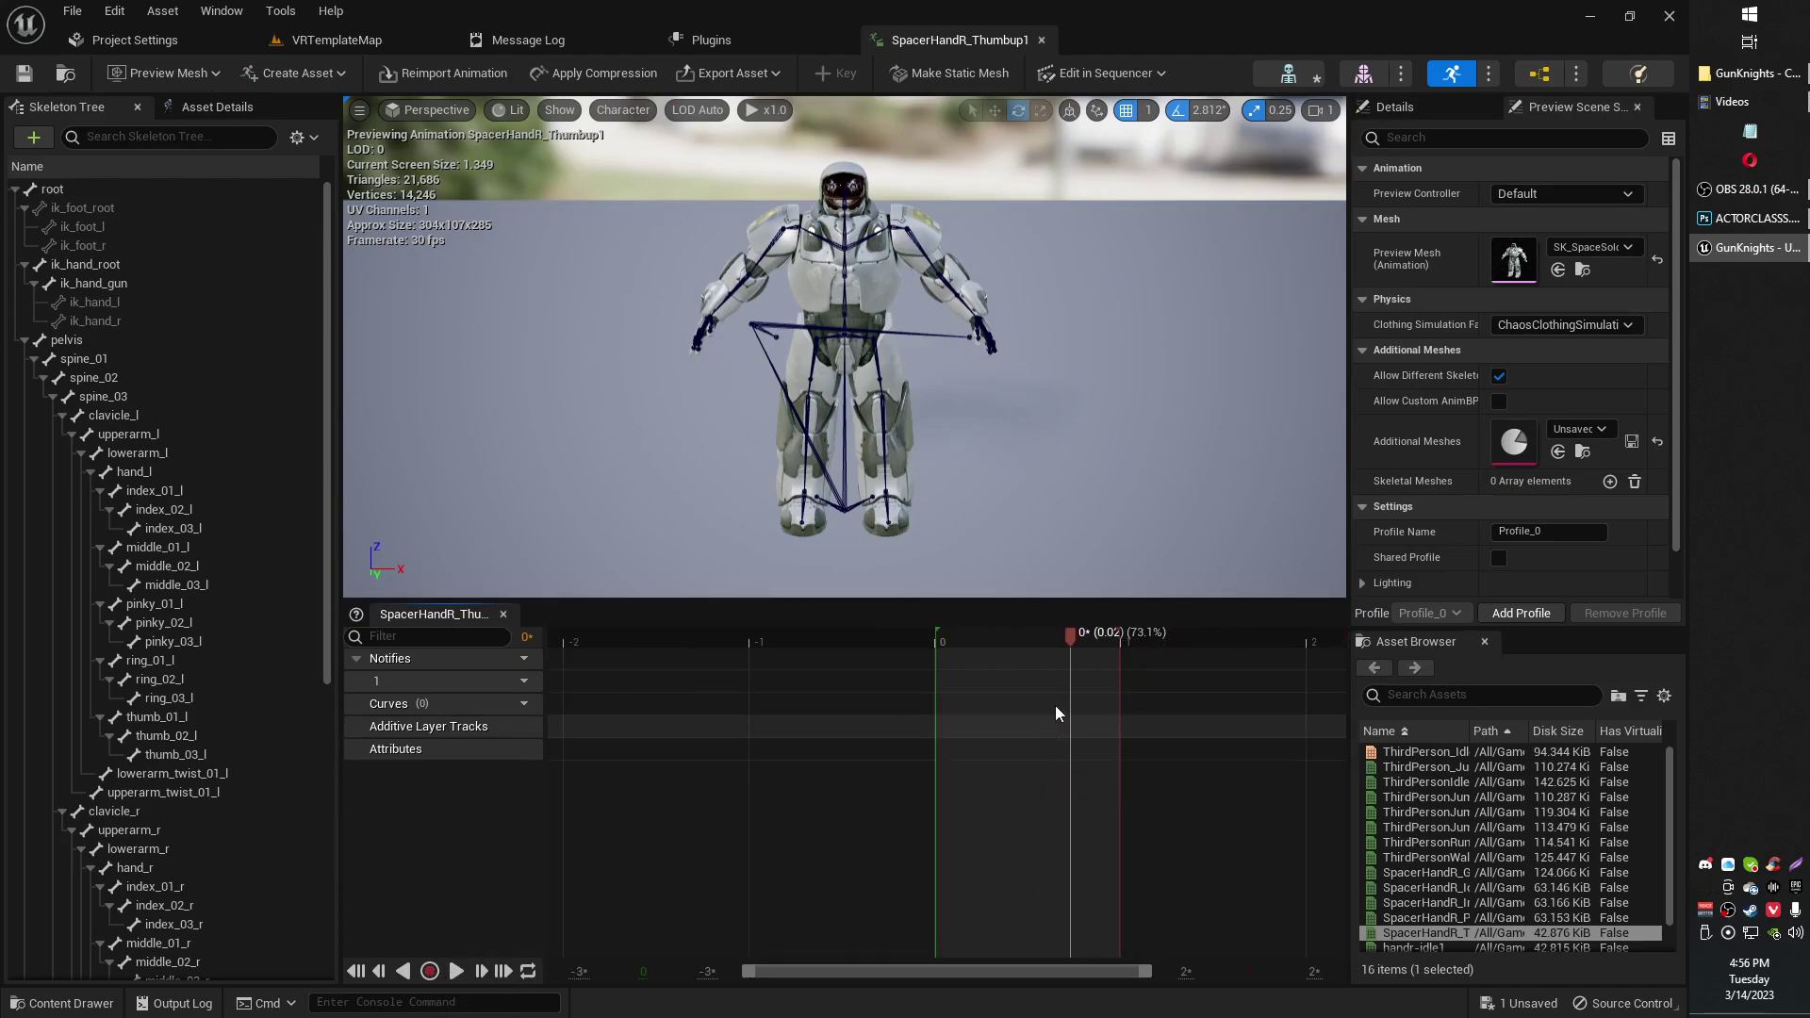
drag(1096, 634, 901, 698)
scroll(939, 719, up, 2)
scroll(939, 718, down, 3)
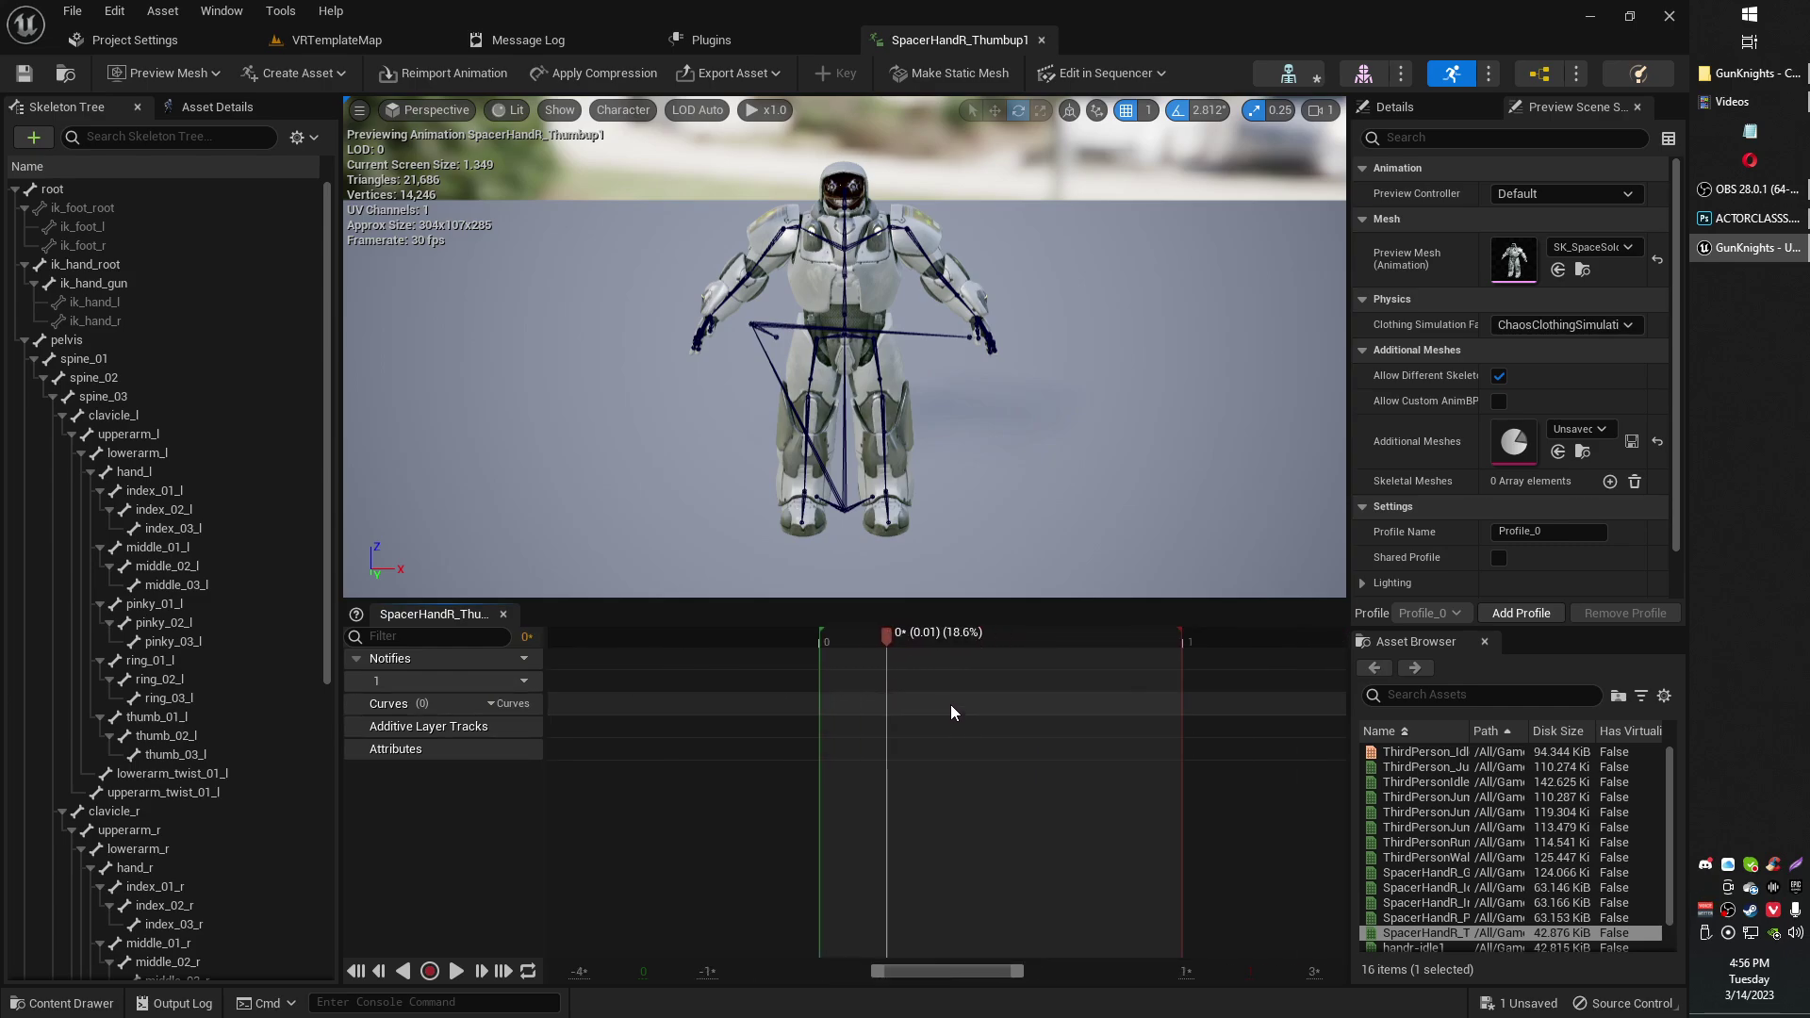
scroll(950, 704, up, 1)
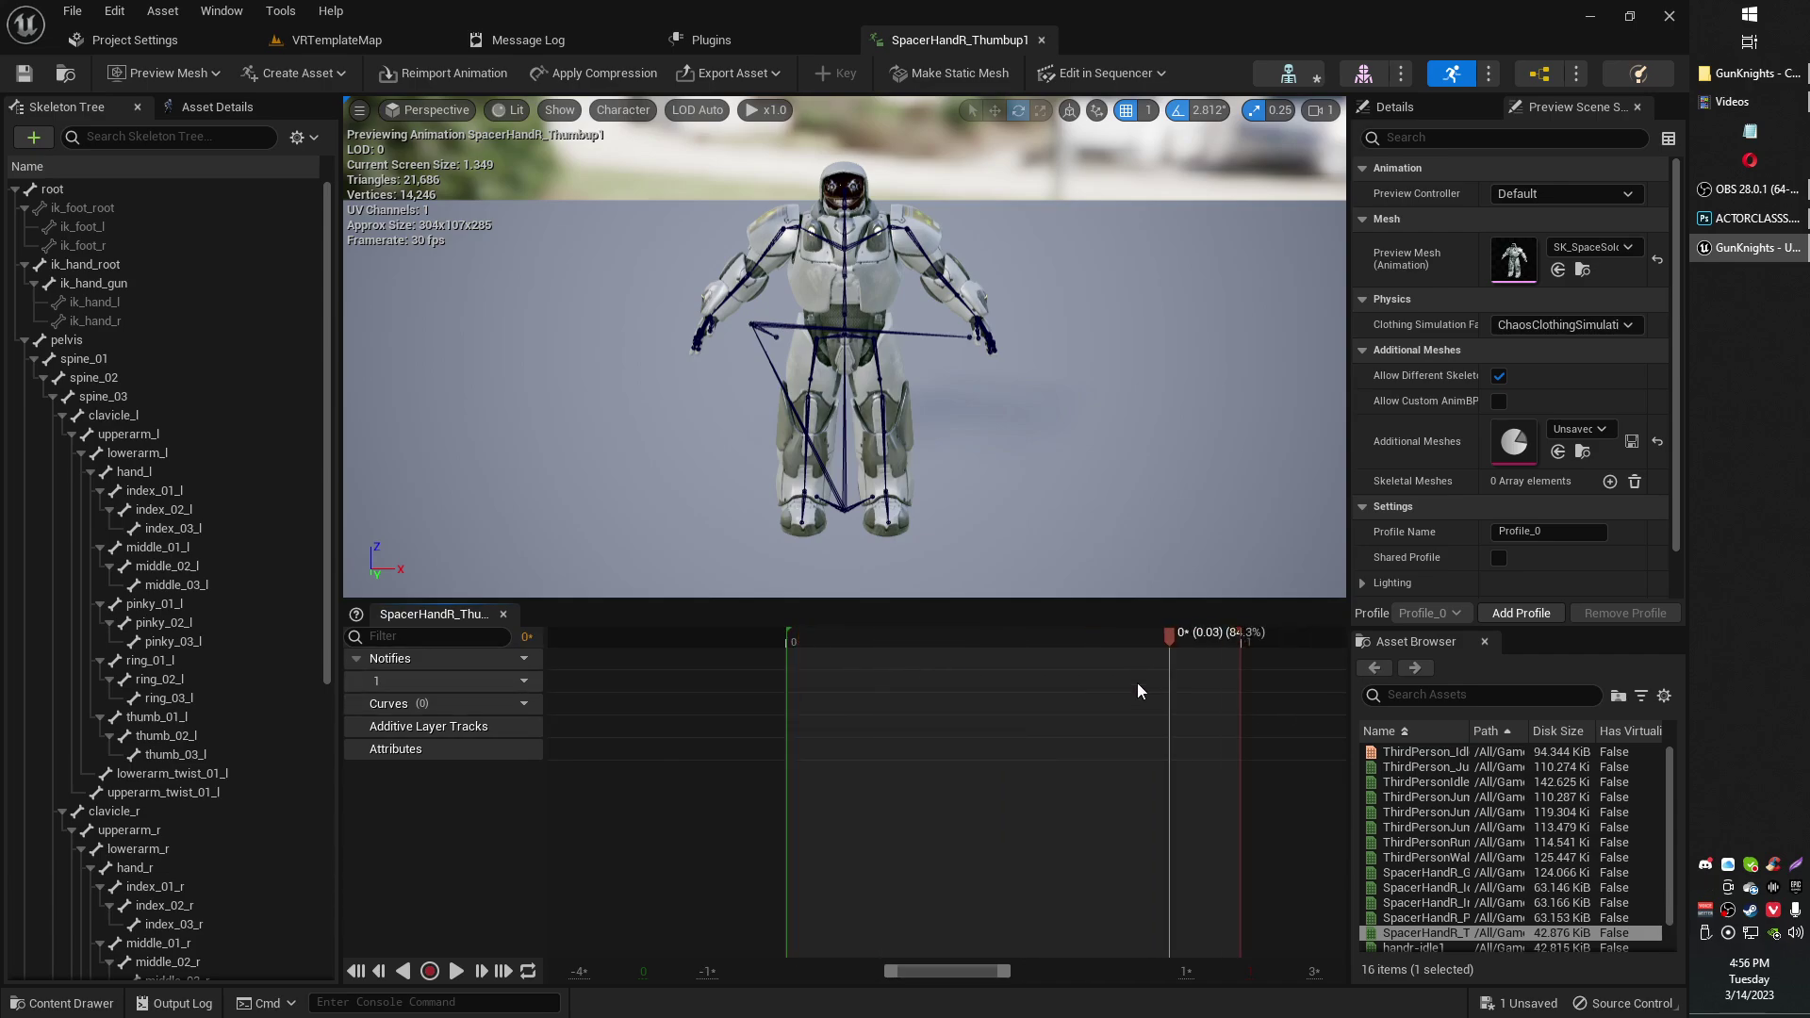
drag(791, 644, 788, 643)
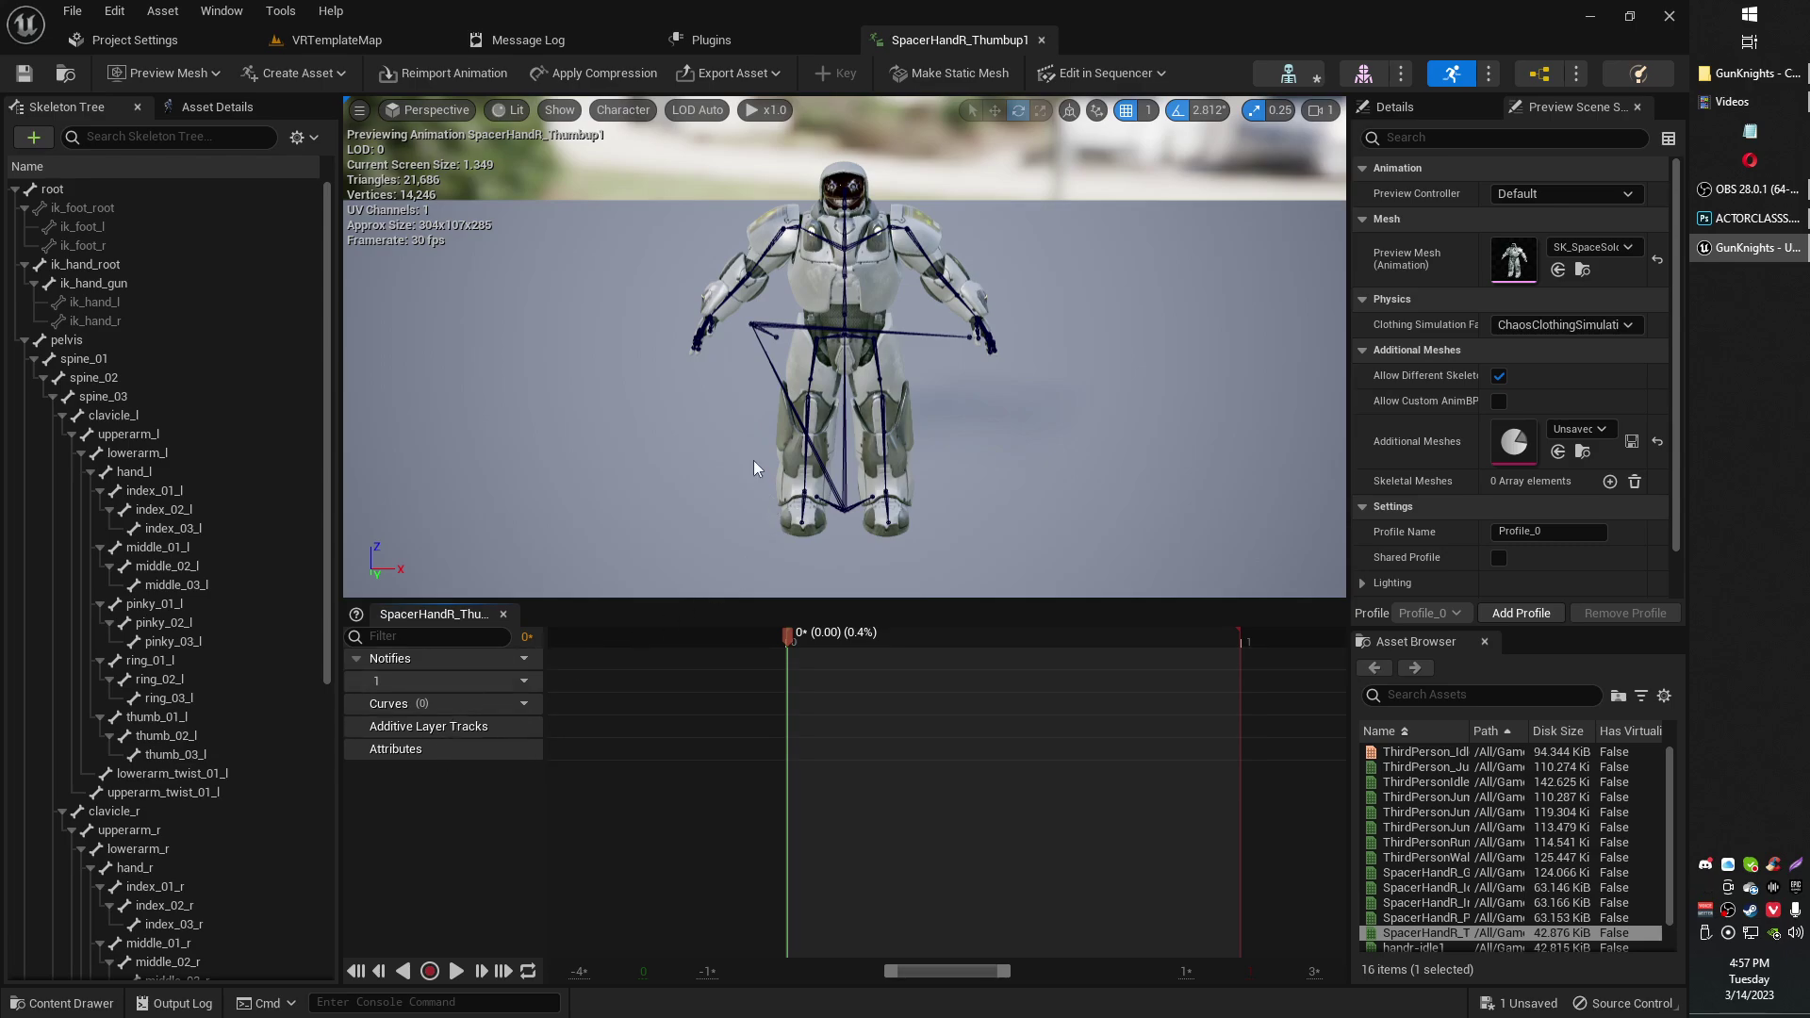
Step: Try to rotate the thumb_01_r bone of the right hand, and undo the rotation
mouse_move(751, 448)
right_down()
mouse_move(703, 465)
mouse_move(741, 463)
right_up()
key(w)
drag(757, 406, 754, 368)
right_drag(754, 368, 754, 308)
mouse_move(787, 397)
right_down()
mouse_move(741, 424)
mouse_move(787, 396)
right_up()
click(835, 264)
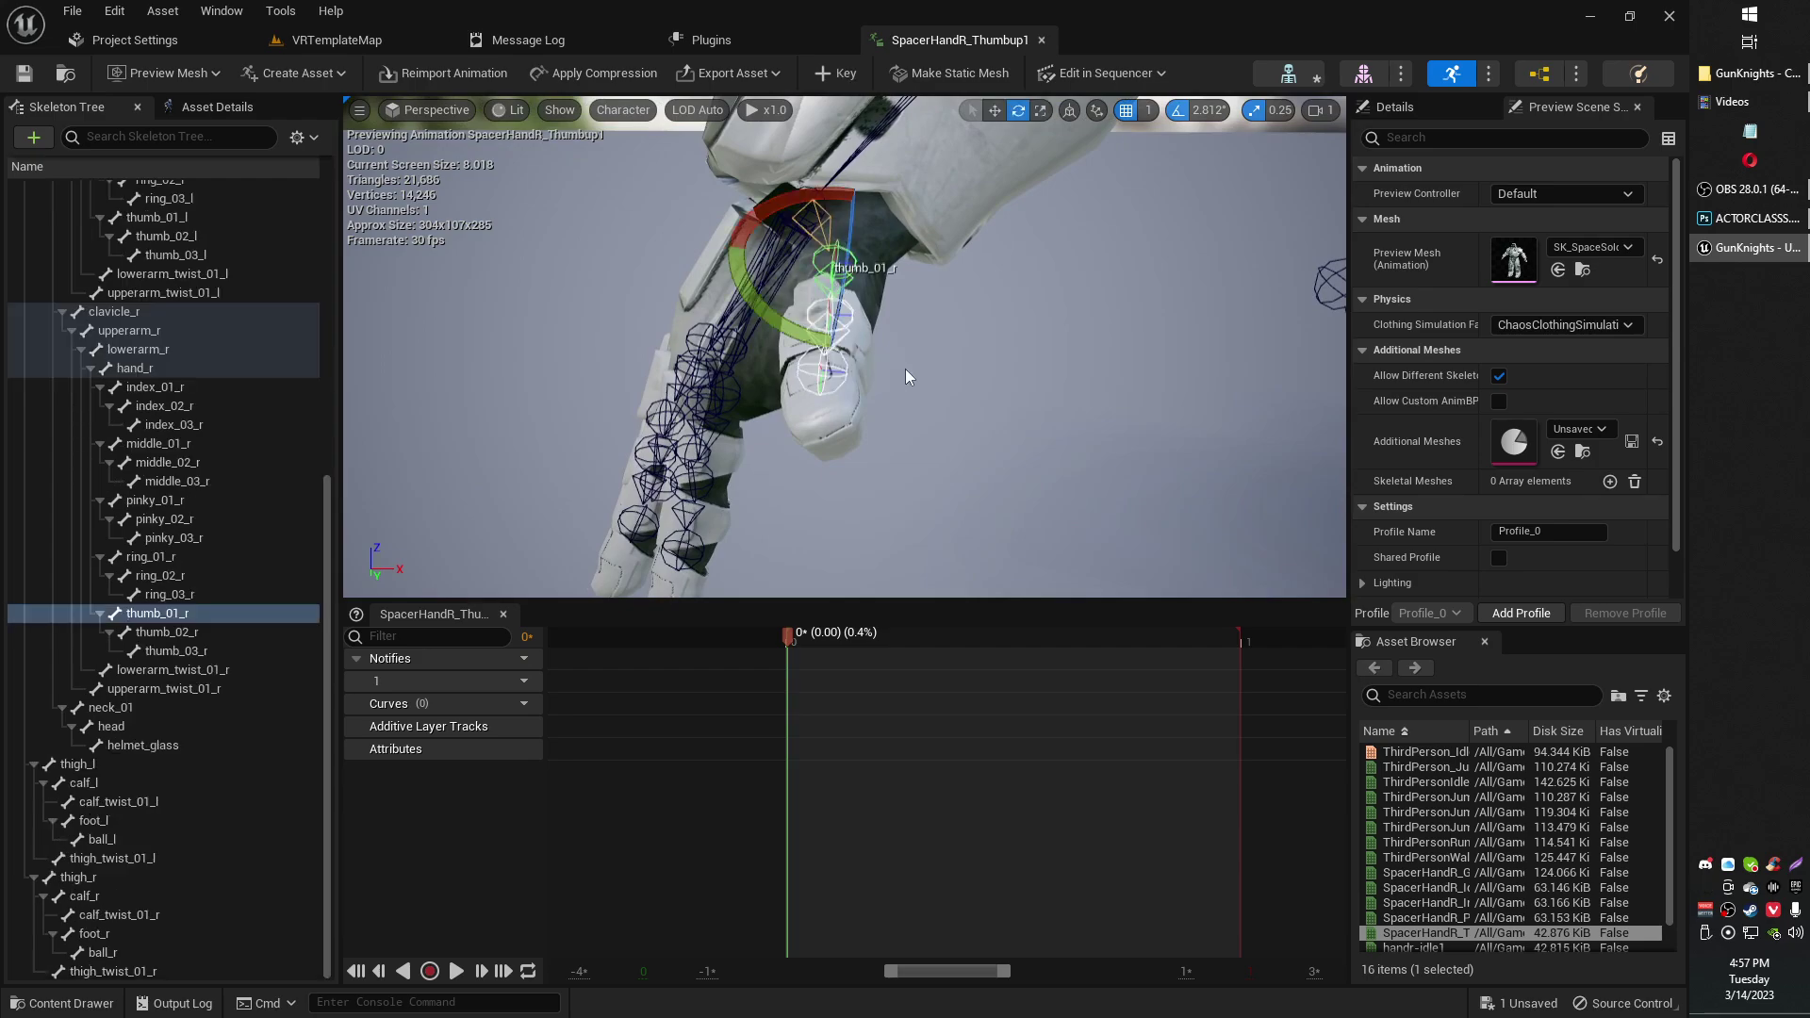
right_drag(909, 375, 887, 405)
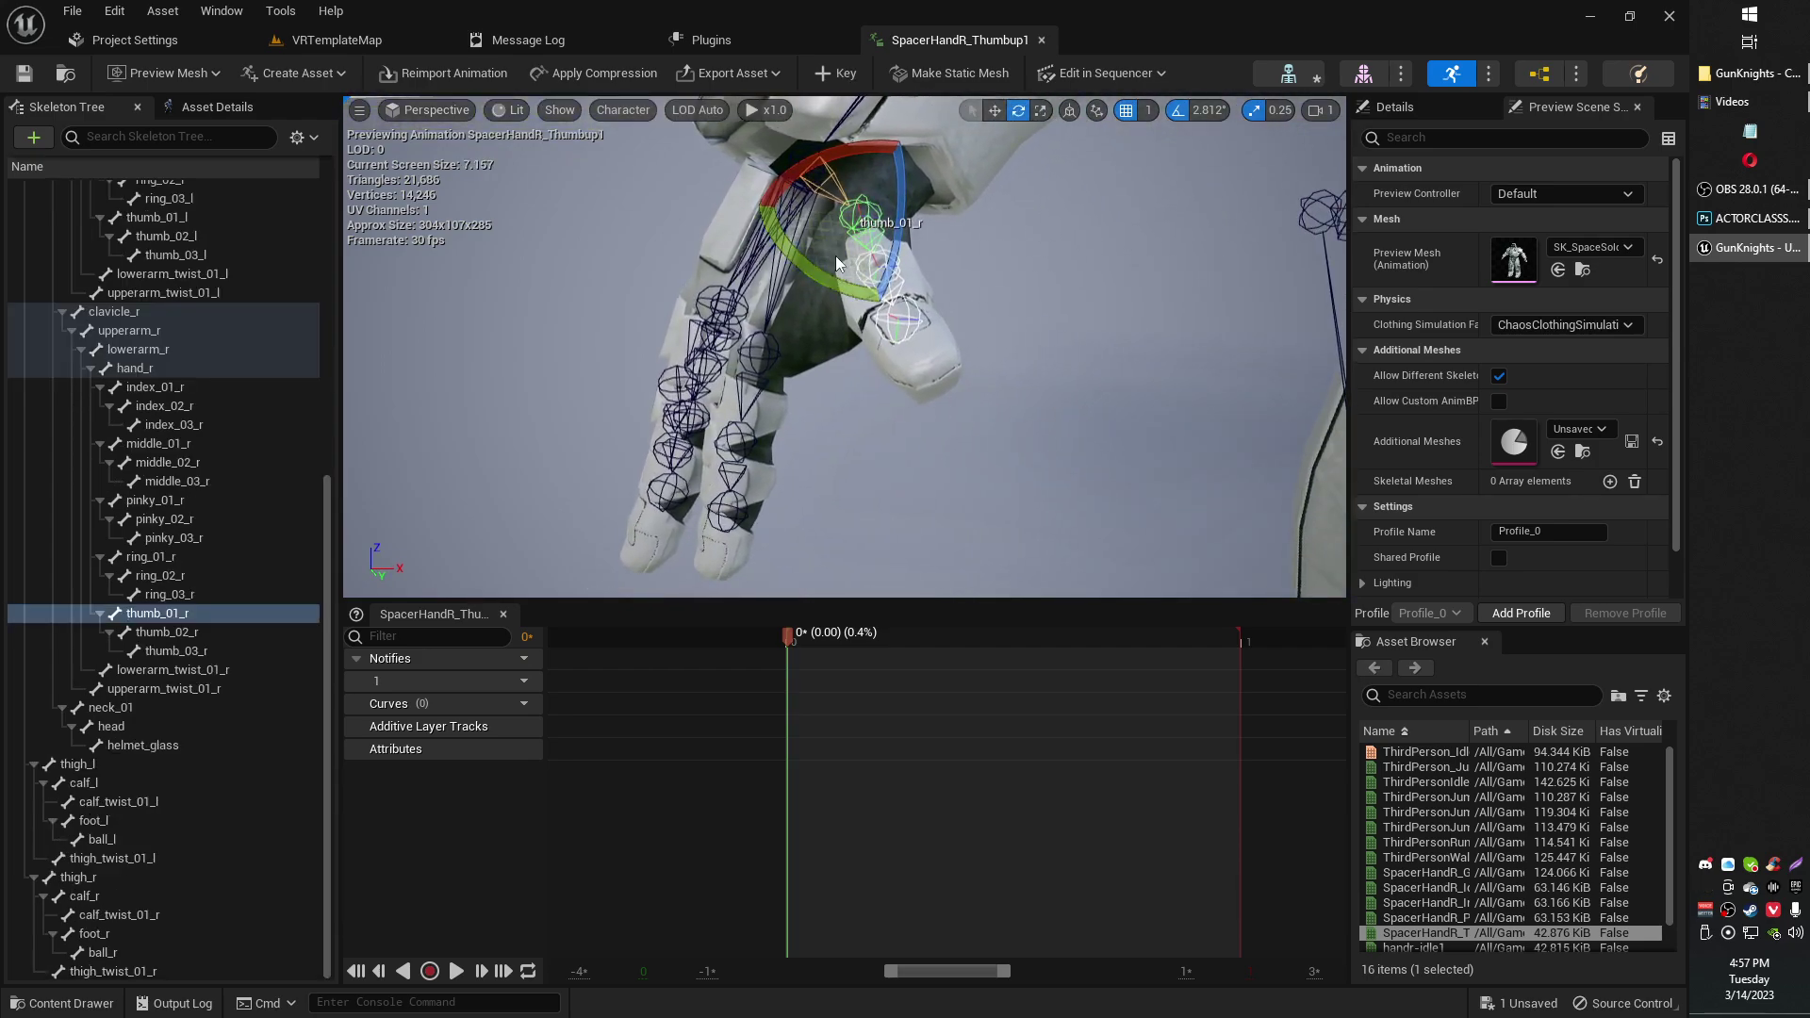
mouse_move(834, 147)
mouse_down()
mouse_move(881, 183)
mouse_move(843, 160)
mouse_up()
key(ctrl+z)
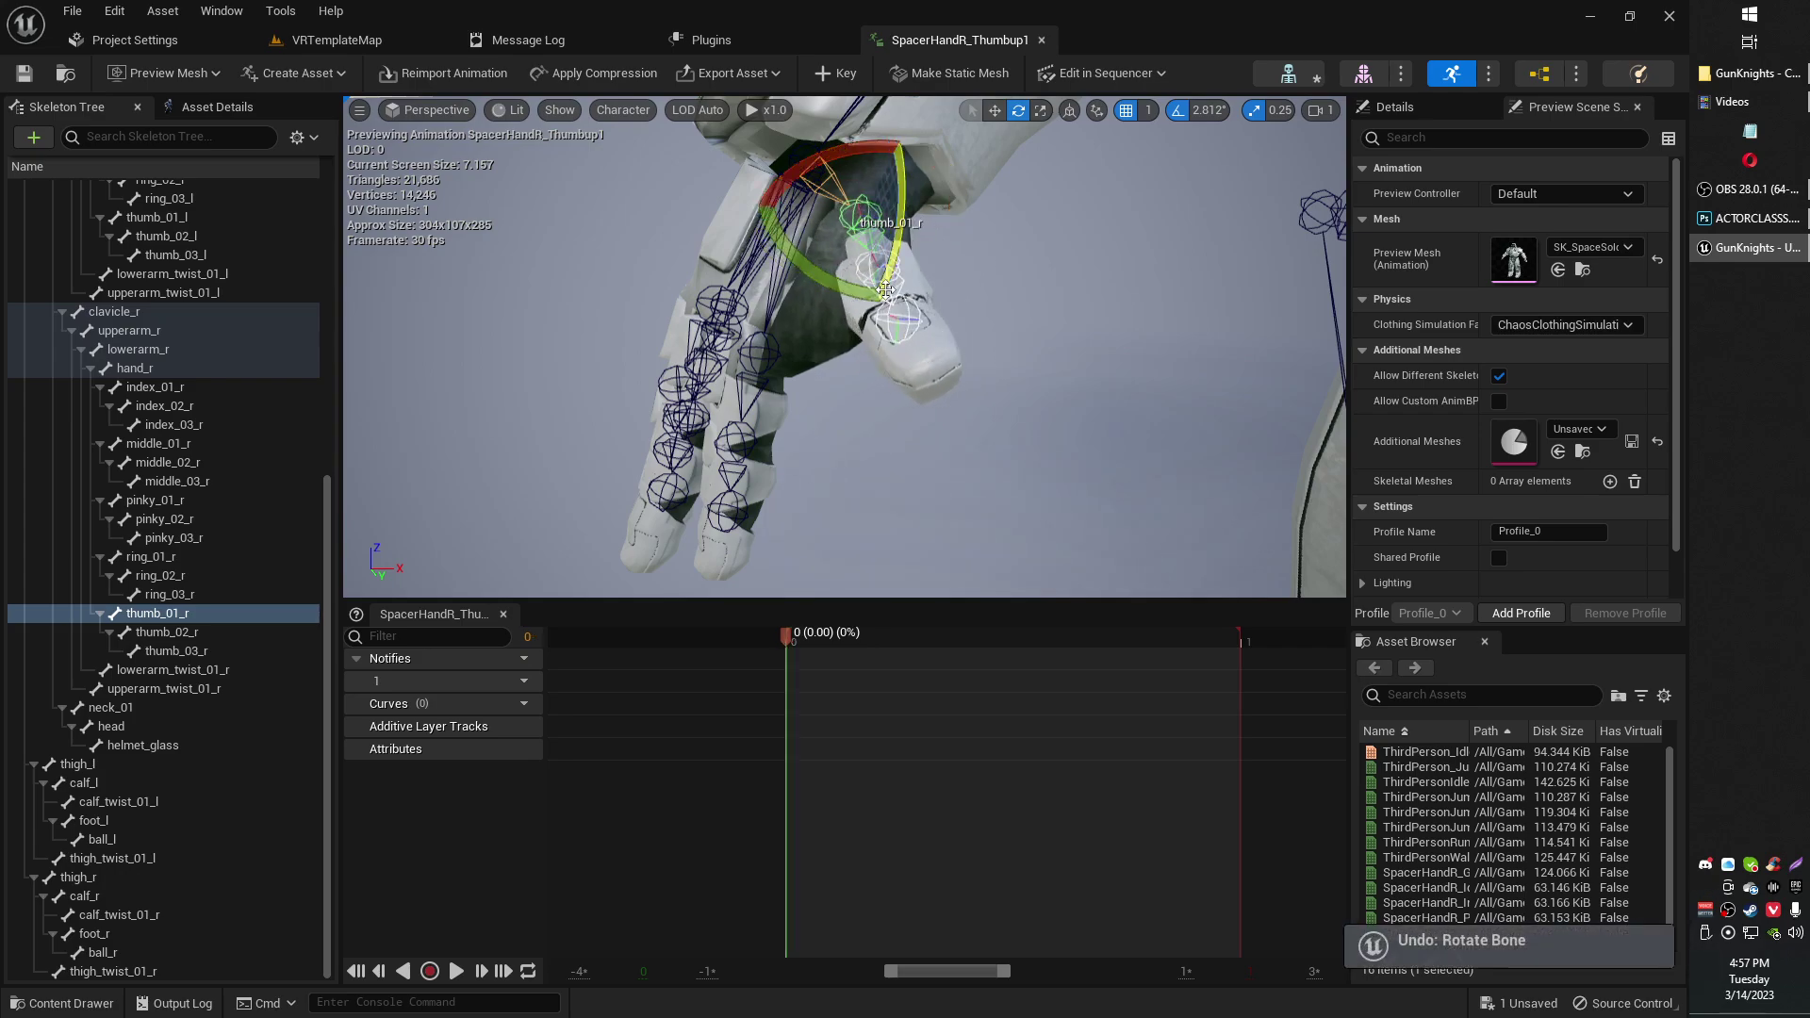
Step: Rotate the right thumb's middle bone, thumb_02_r, to adjust the angle of the thumb
click(896, 280)
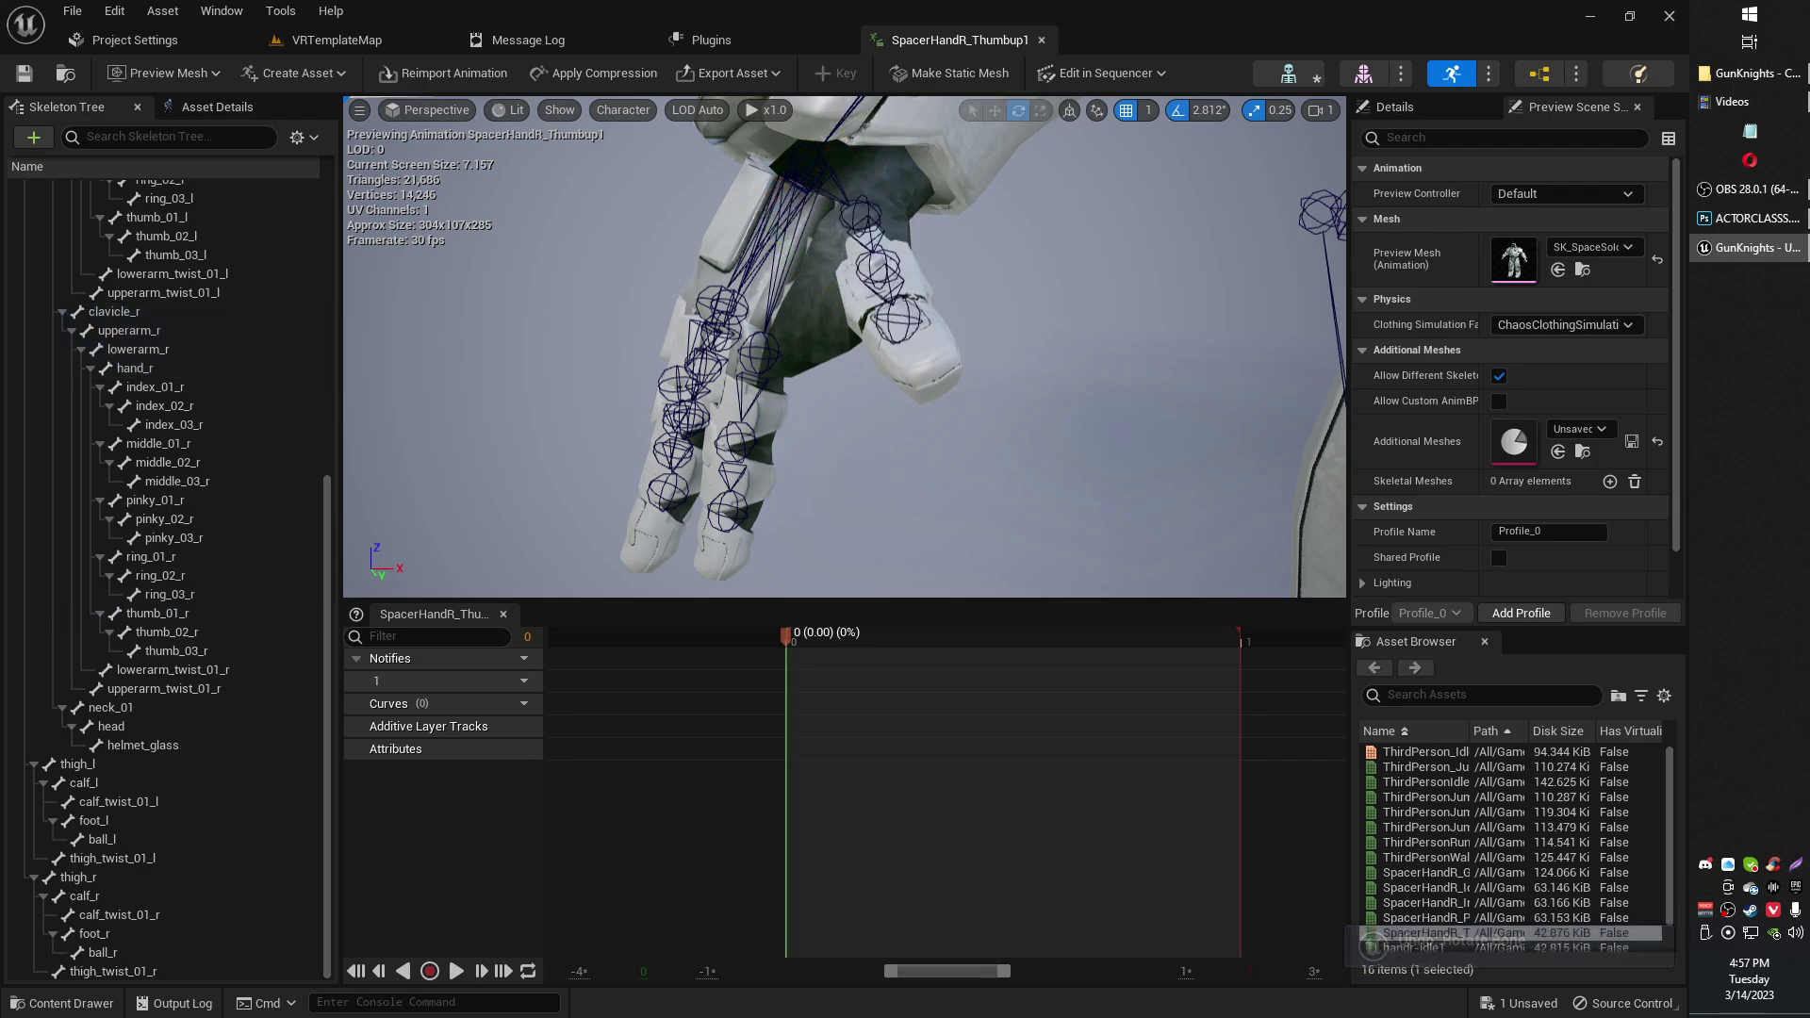
click(830, 262)
drag(807, 236, 812, 330)
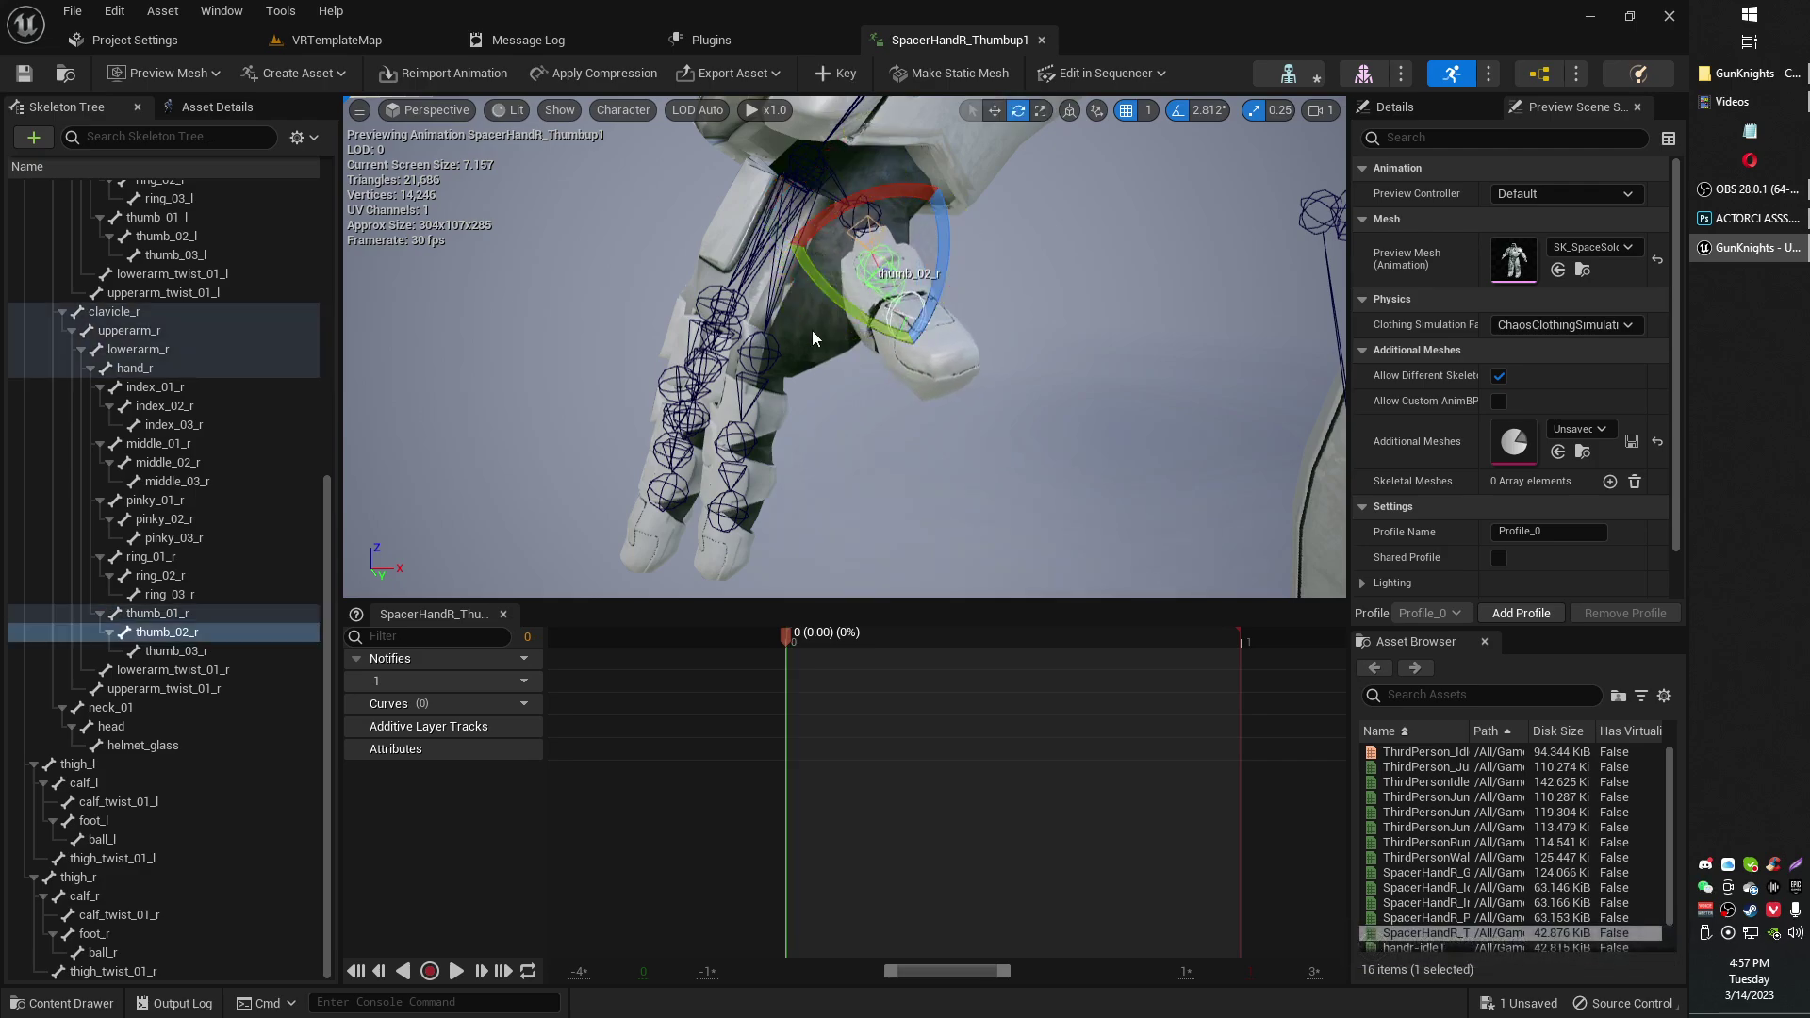
Step: Rotate the right thumb's tip bone, thumb_03_r, around more than one axis
click(914, 321)
drag(947, 363, 960, 429)
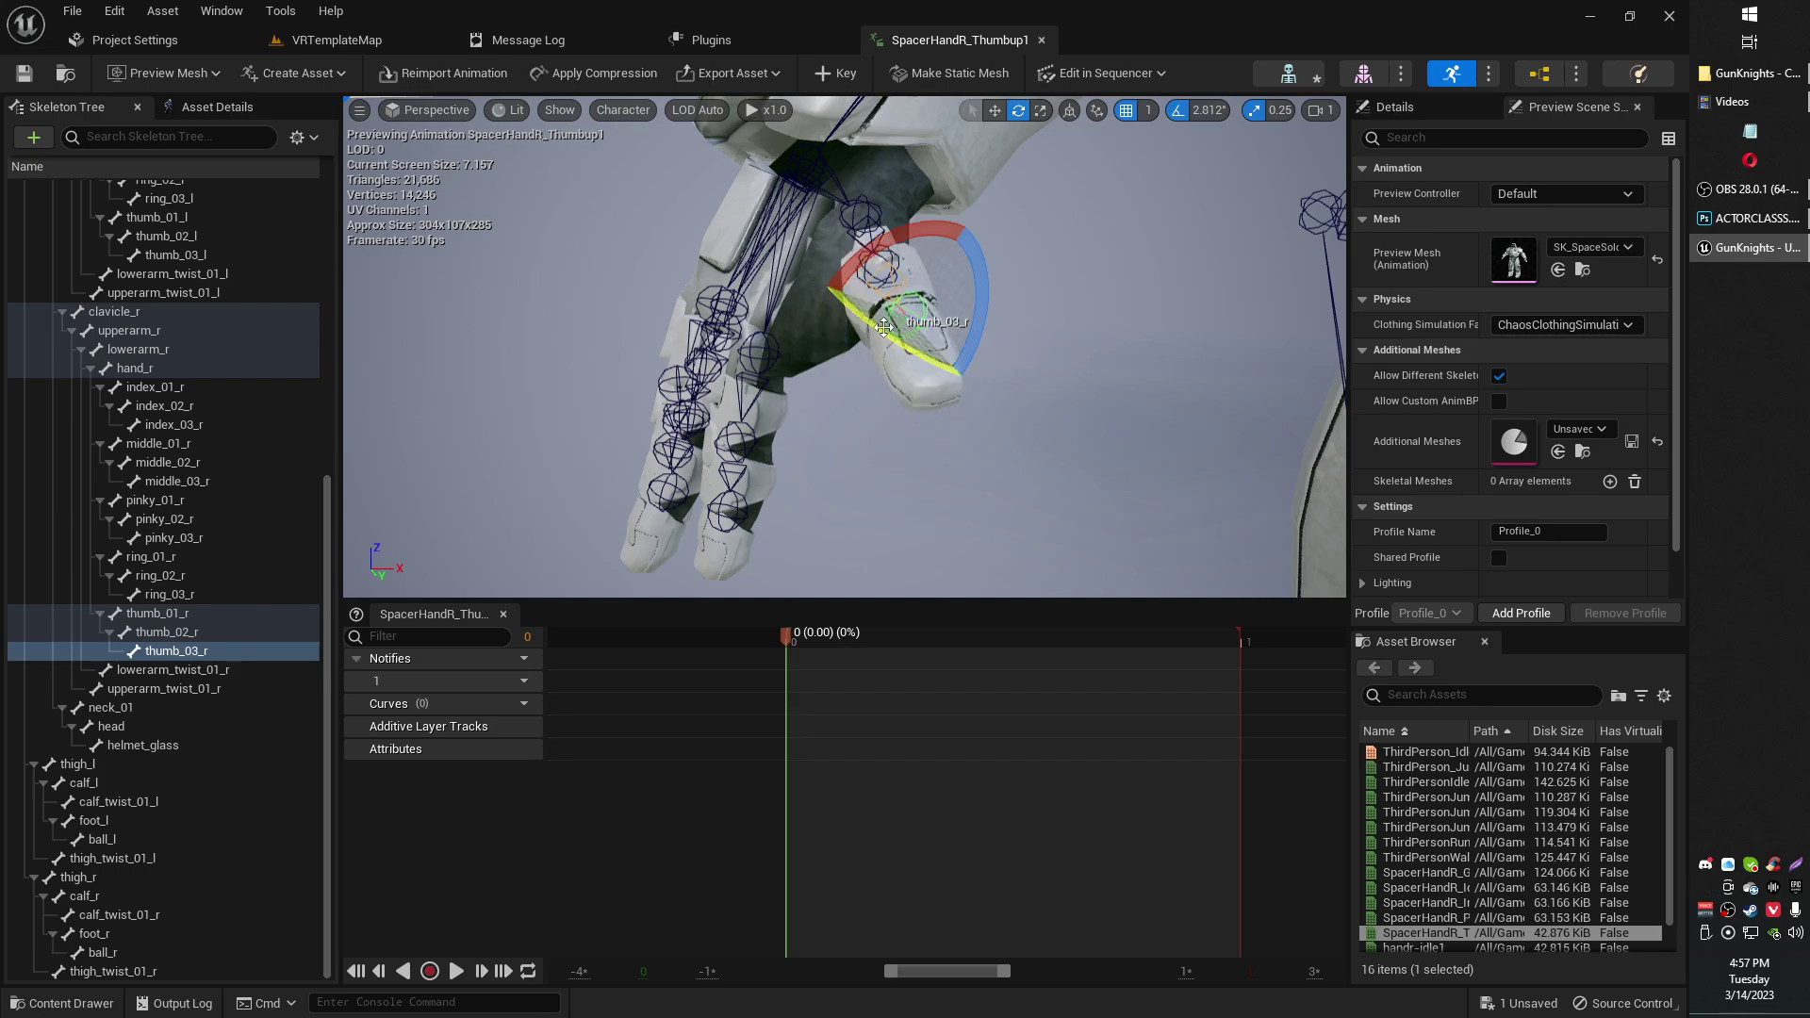
drag(883, 330, 988, 370)
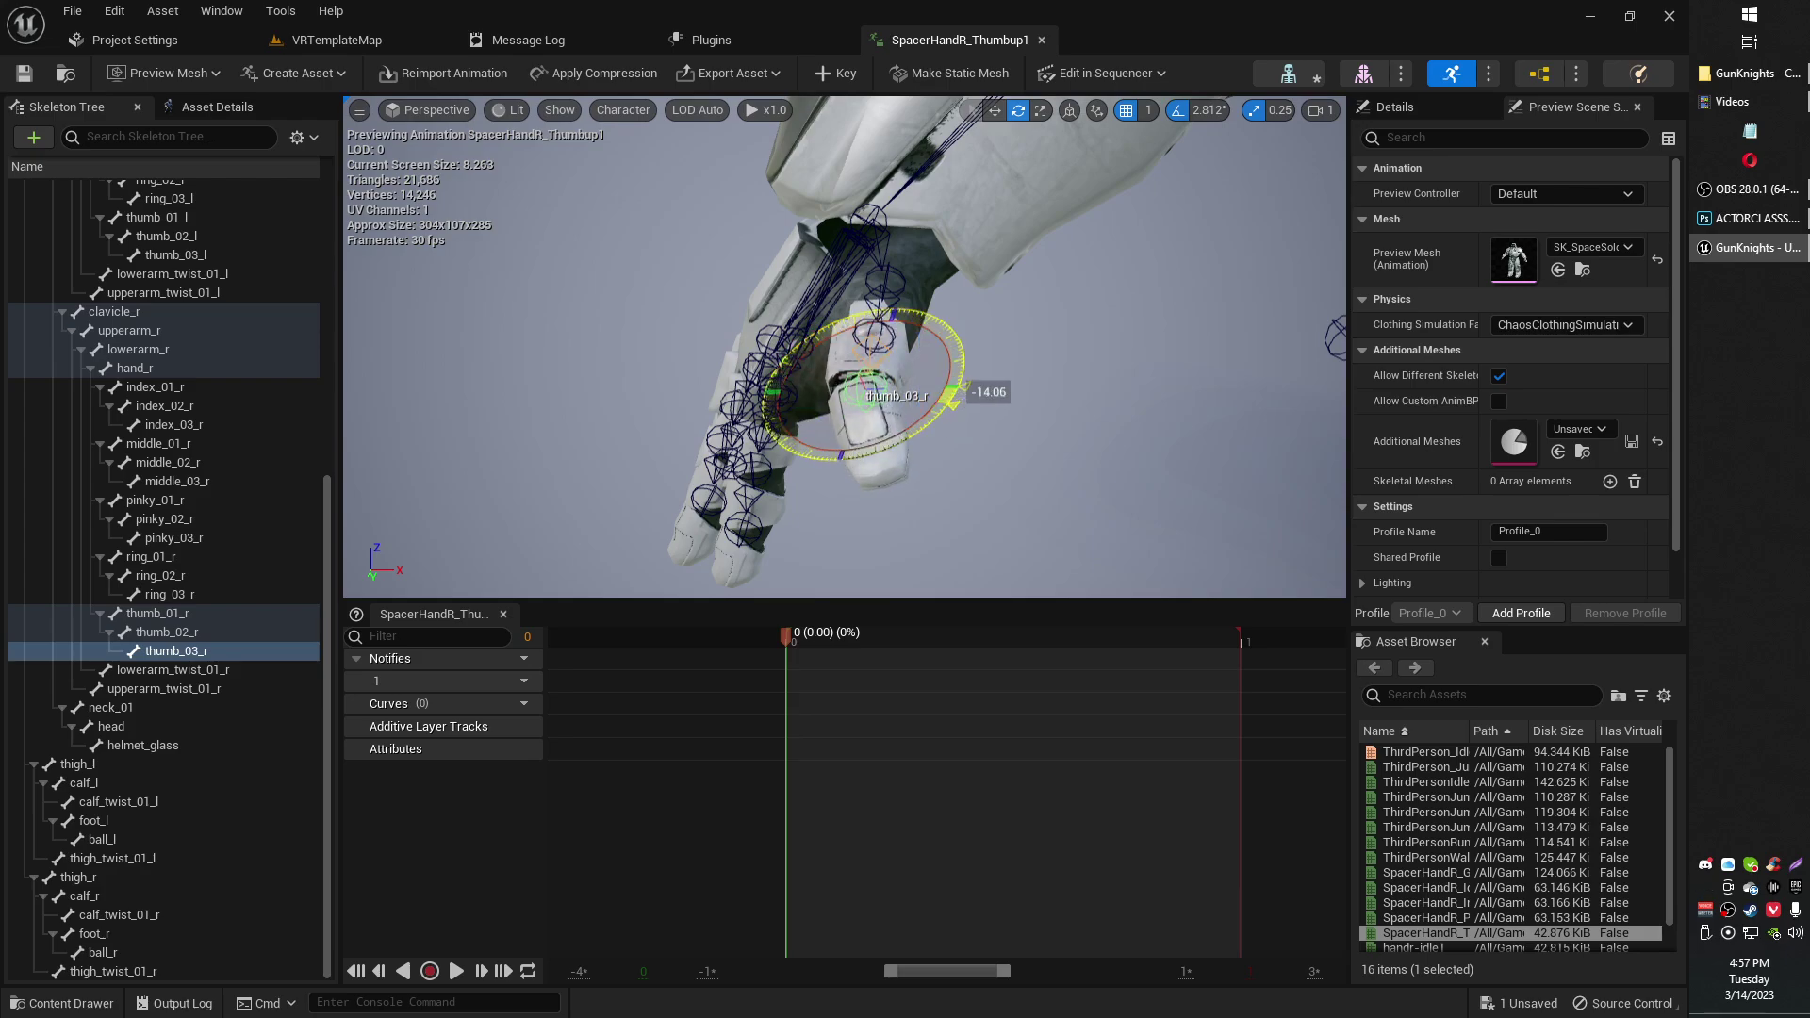
alt+drag(1056, 401, 1084, 372)
right_drag(883, 324, 951, 339)
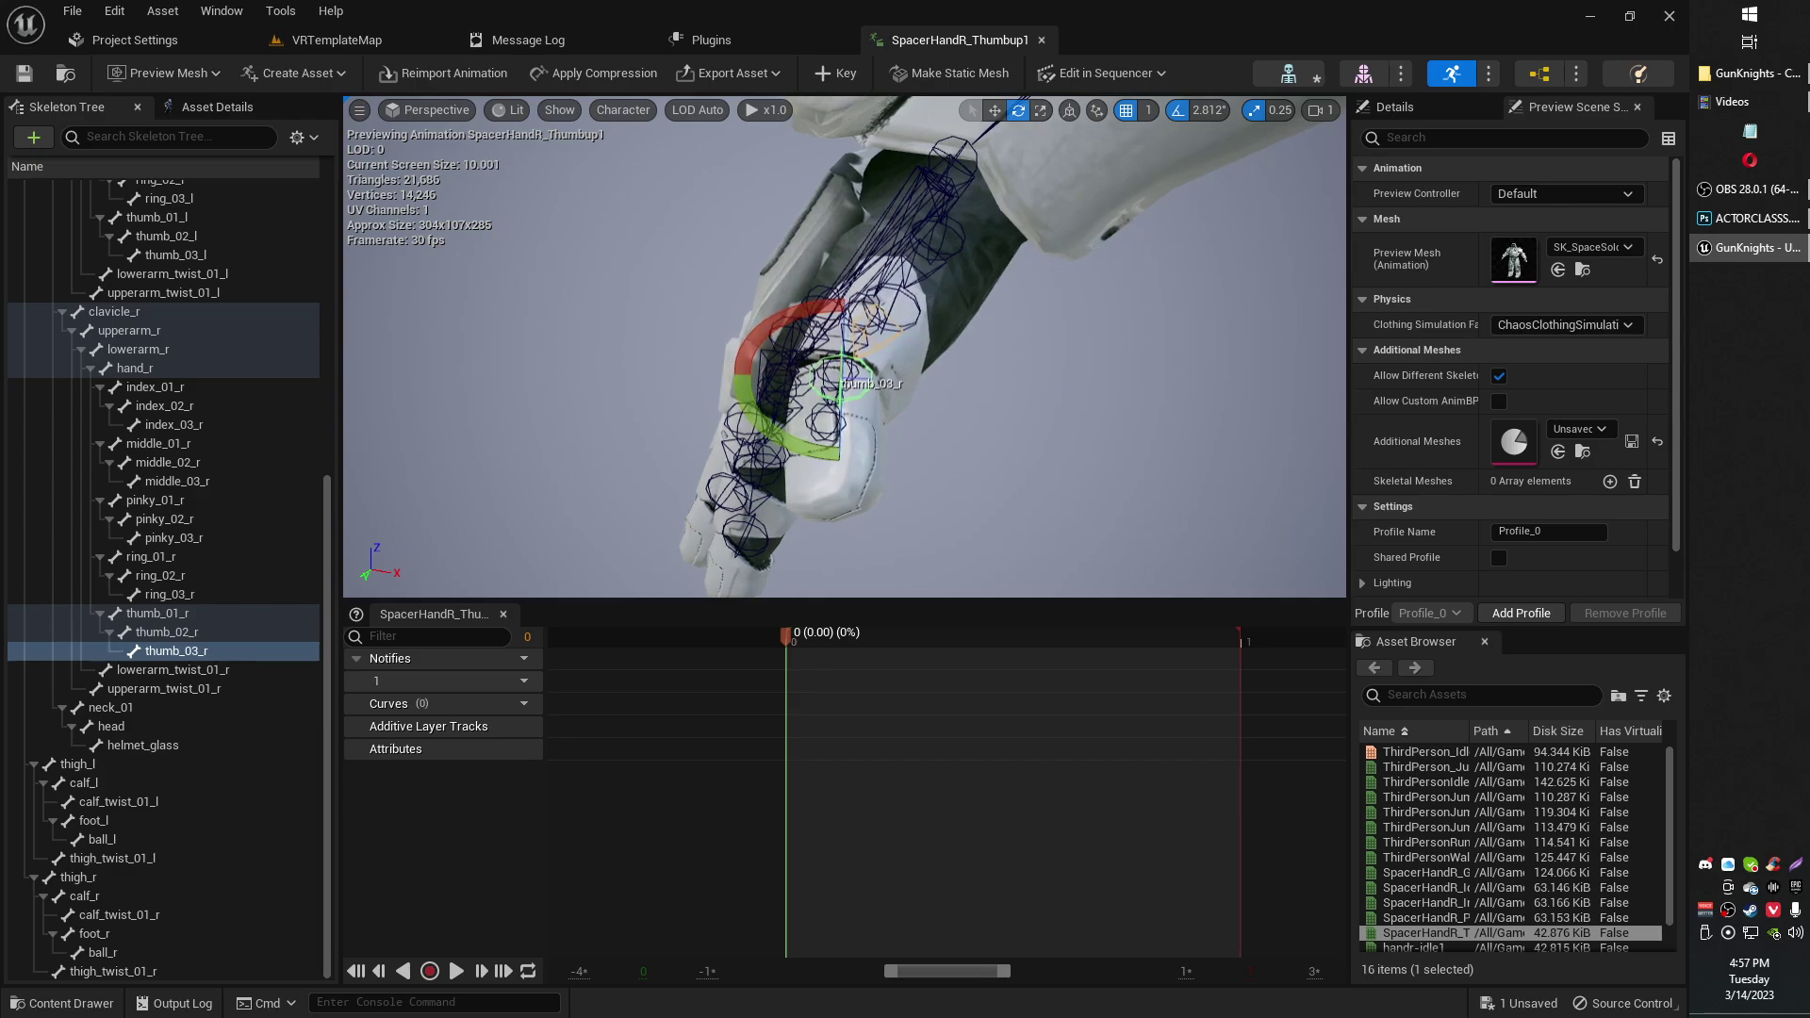
Step: Refine the rotation of the thumb_03_r tip bone with small adjustments so the tip lines up with the thumb
click(911, 324)
alt+drag(874, 361, 973, 371)
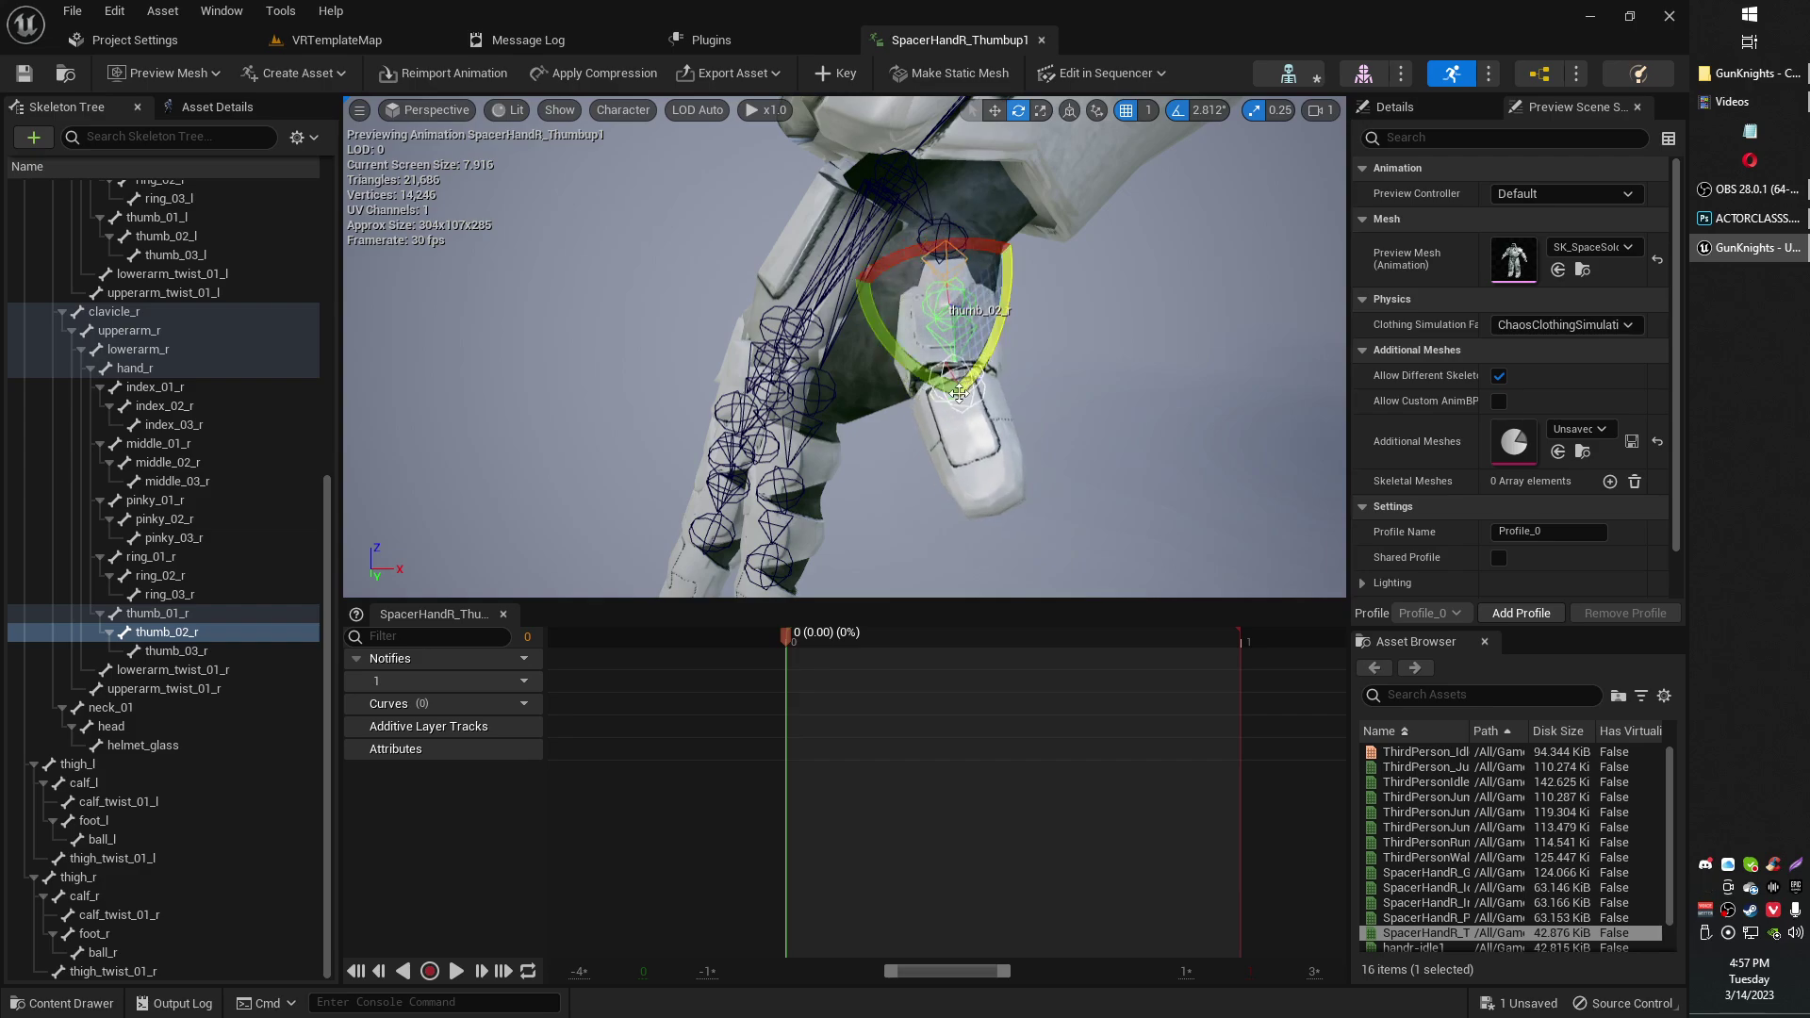
click(971, 407)
drag(997, 448, 990, 454)
drag(896, 348, 909, 362)
drag(1006, 431, 993, 452)
alt+drag(1092, 440, 849, 368)
right_drag(896, 406, 976, 403)
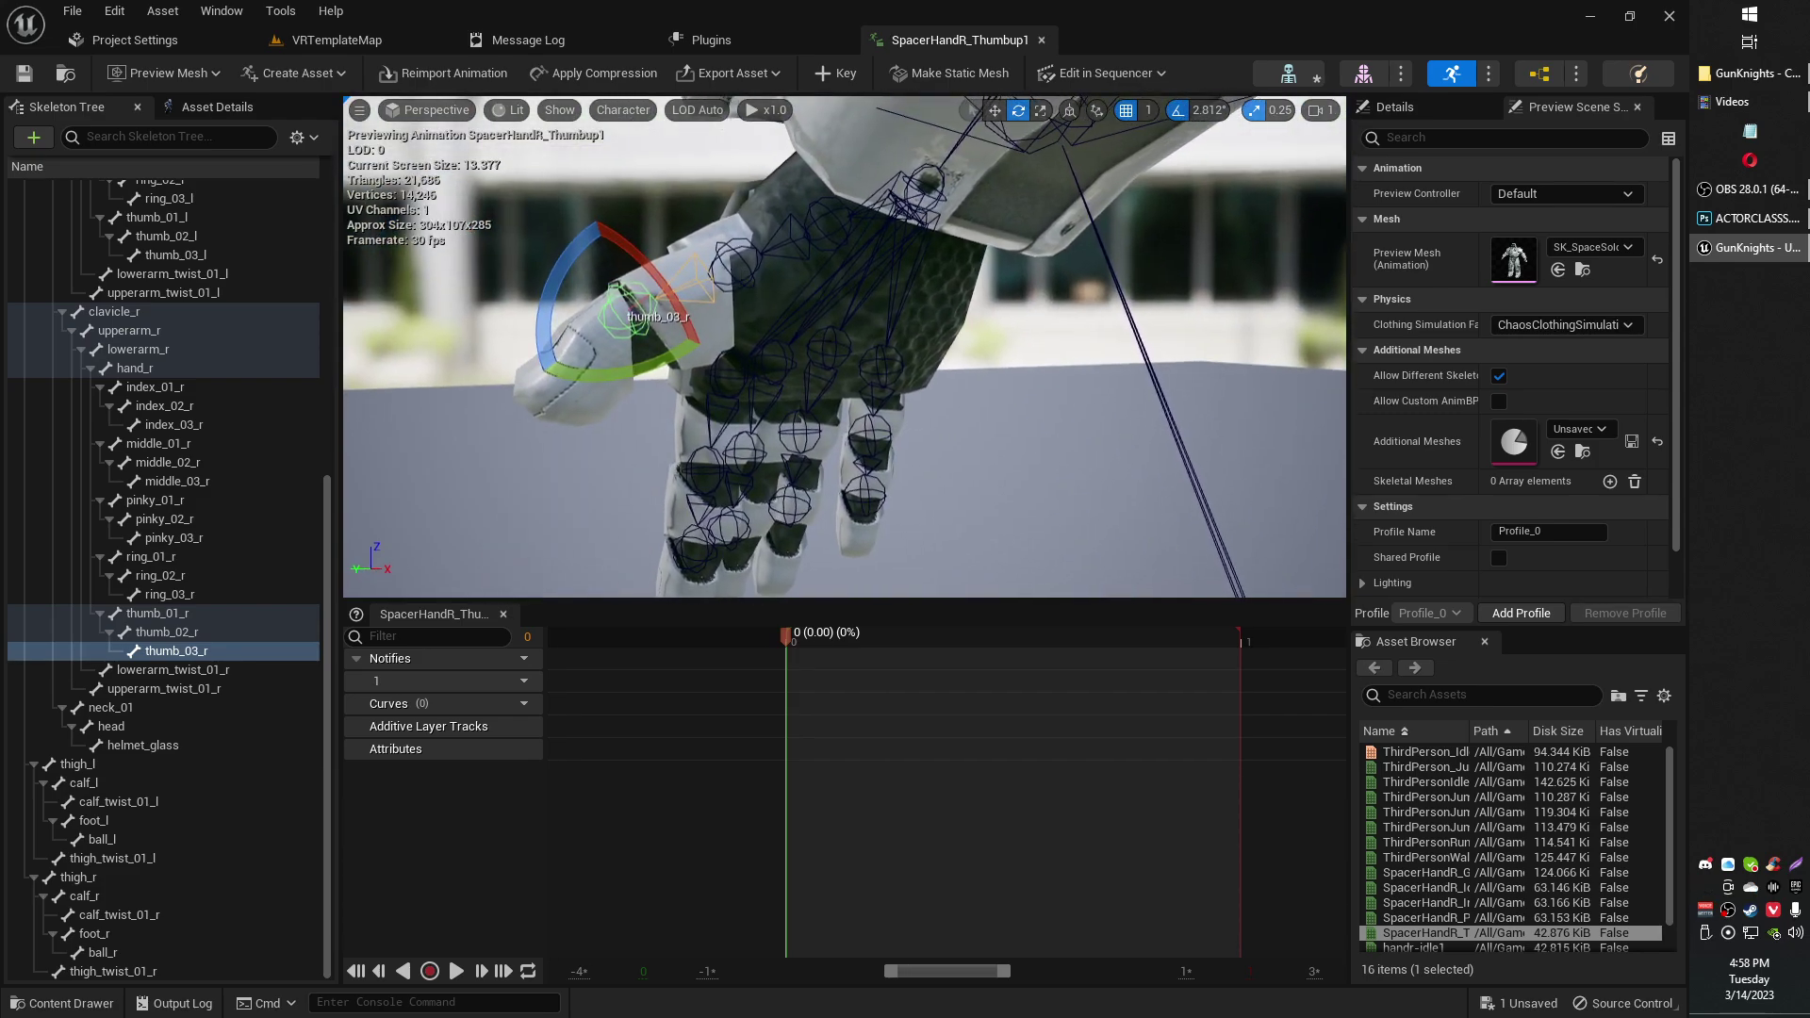
Step: Rotate the thumb_02_r bone to bend the right thumb down toward the fingers
click(742, 266)
drag(668, 242, 656, 288)
right_drag(585, 216, 660, 250)
alt+drag(659, 250, 843, 282)
right_drag(834, 354, 769, 242)
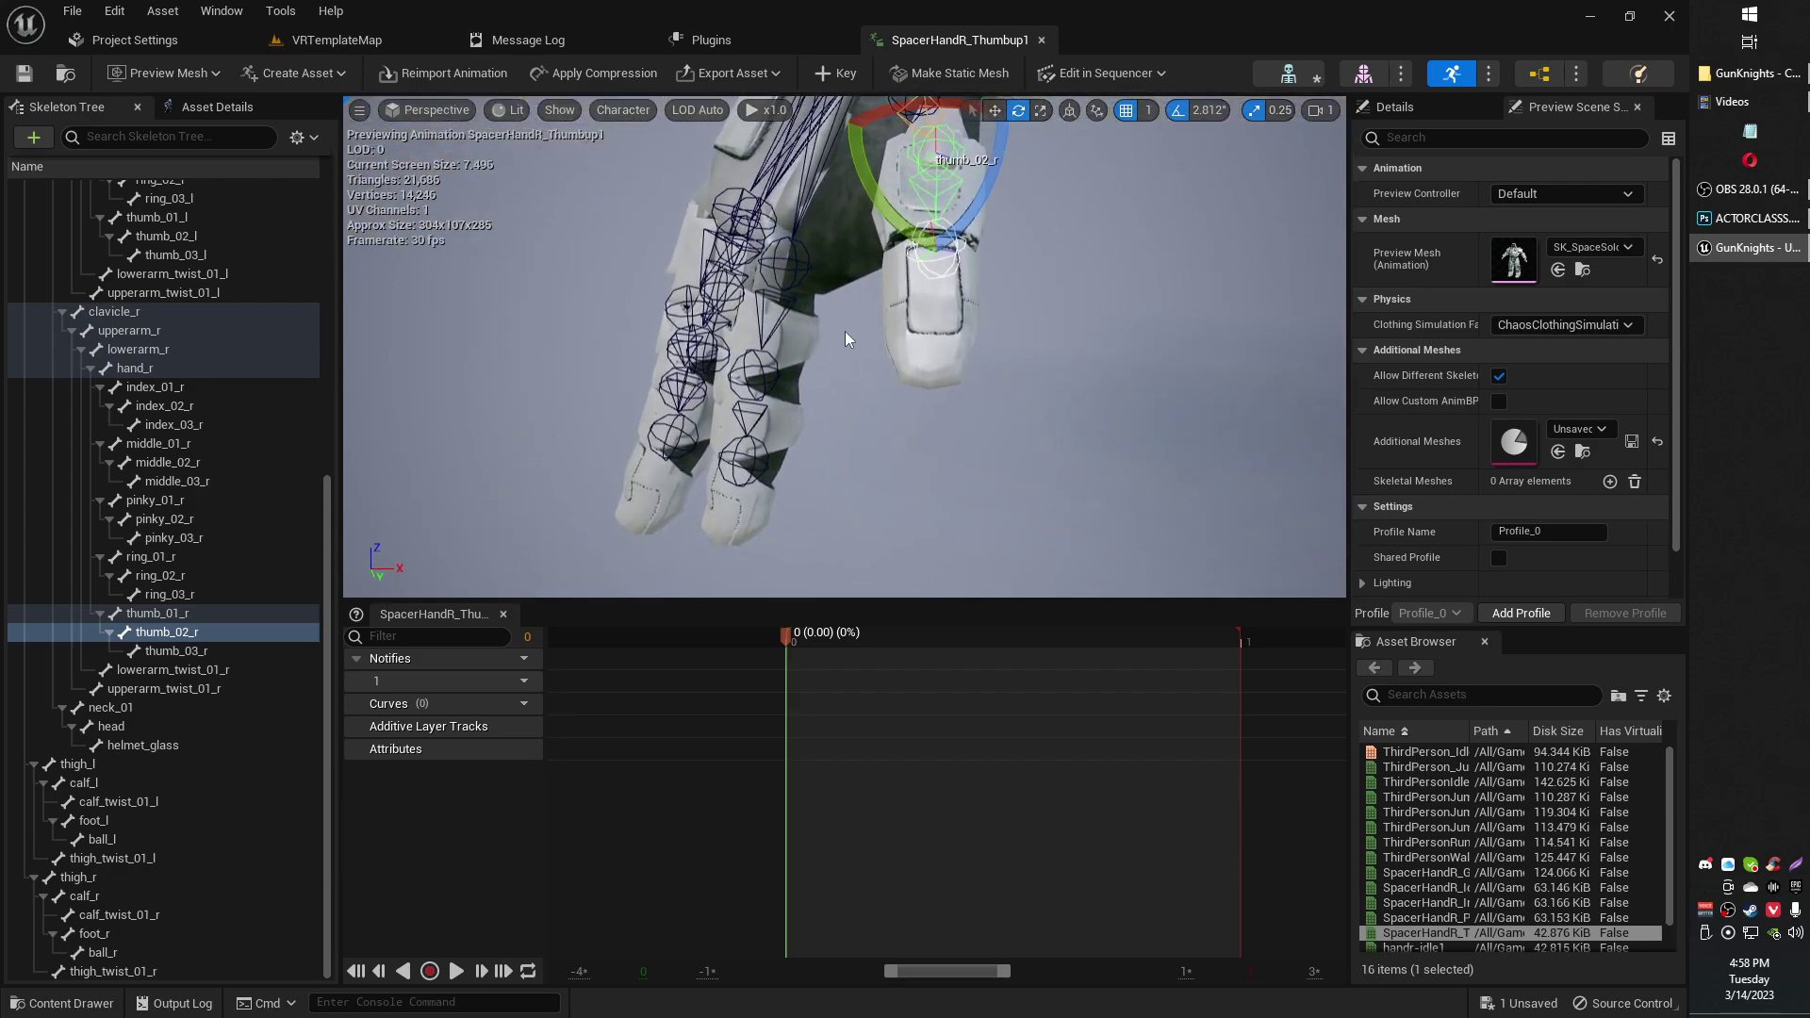
right_drag(846, 332, 848, 283)
drag(942, 272, 830, 377)
right_drag(764, 381, 759, 377)
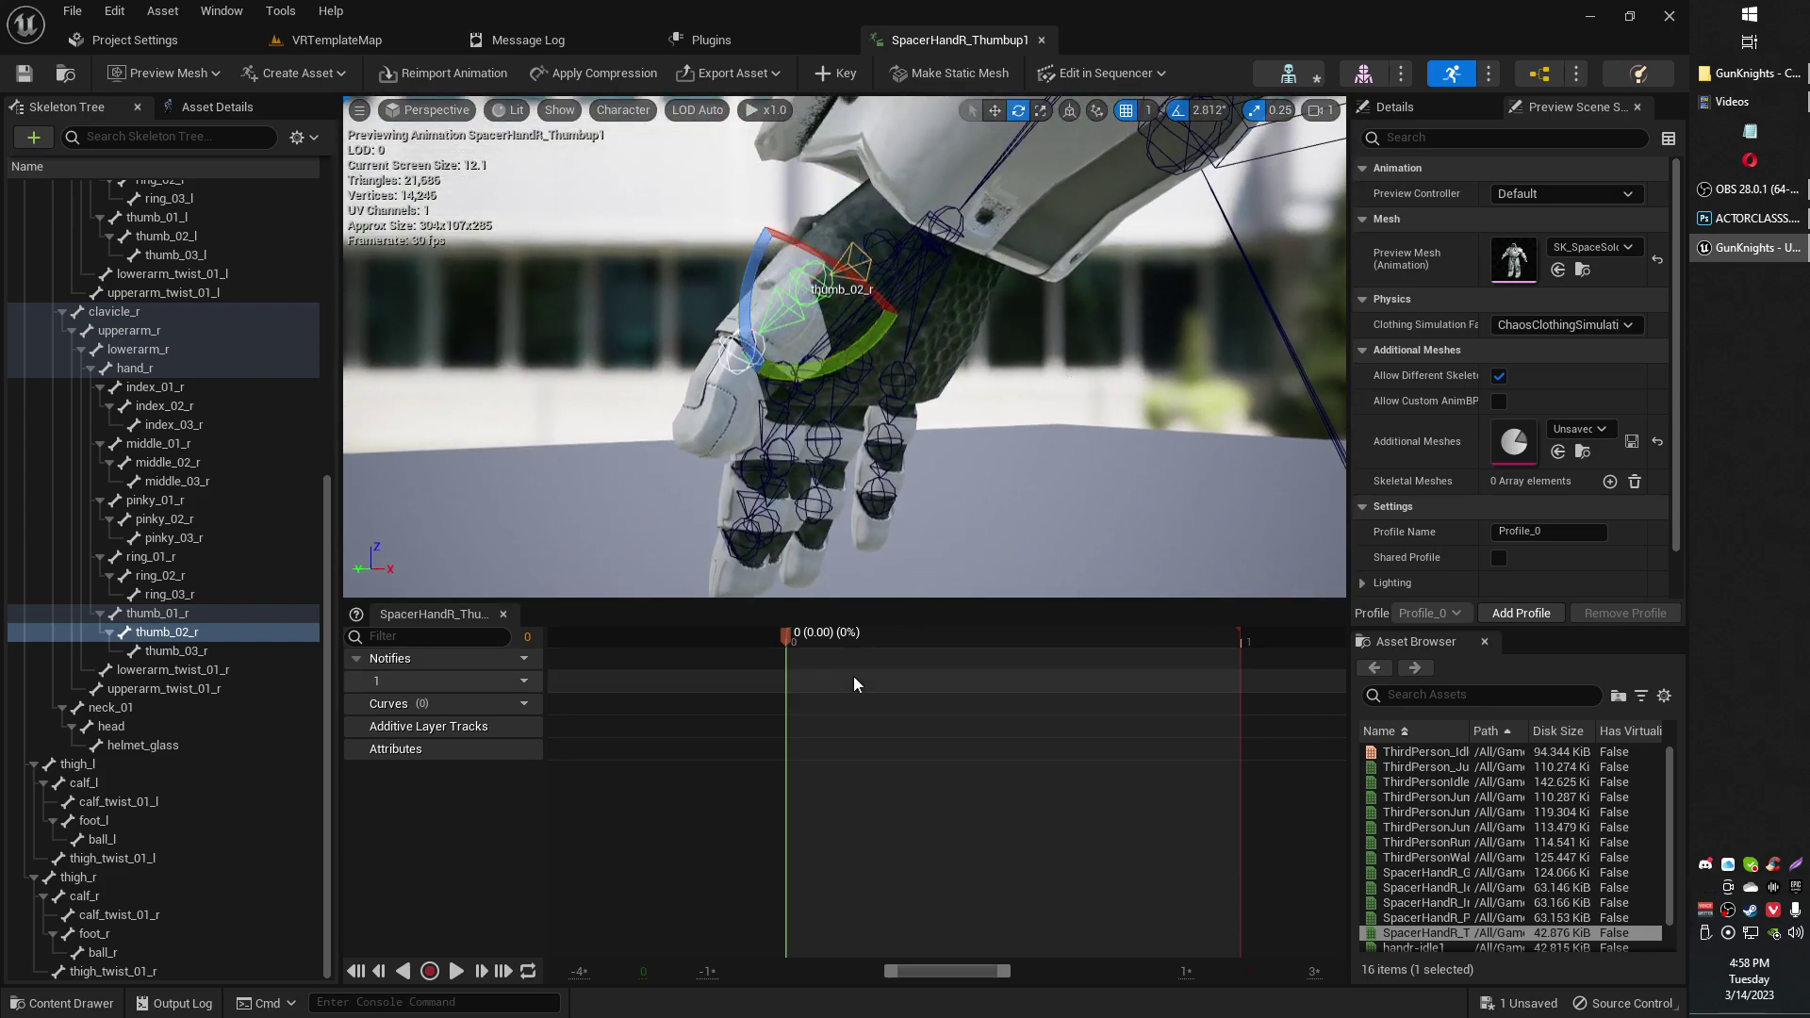
Step: Select the thumb_01_r, thumb_02_r and thumb_03_r bones together and rotate the whole thumb in toward the hand
click(181, 616)
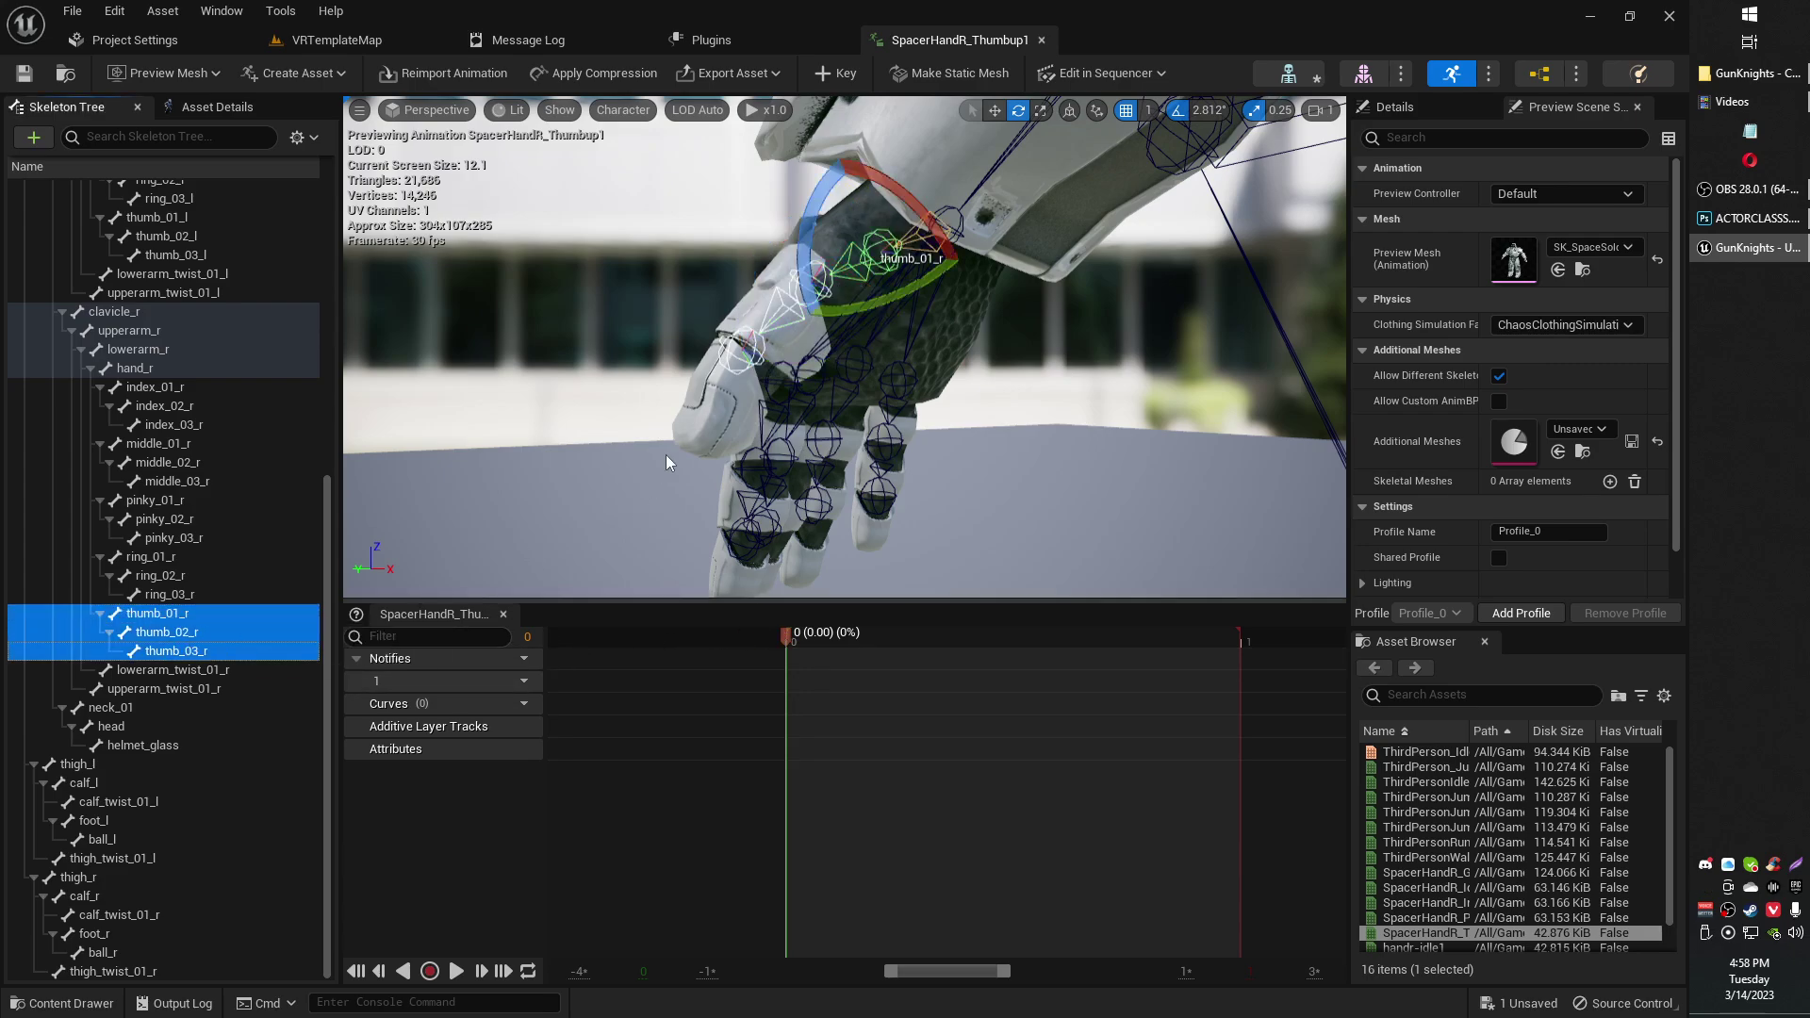
alt+drag(671, 449, 867, 443)
right_drag(622, 433, 580, 429)
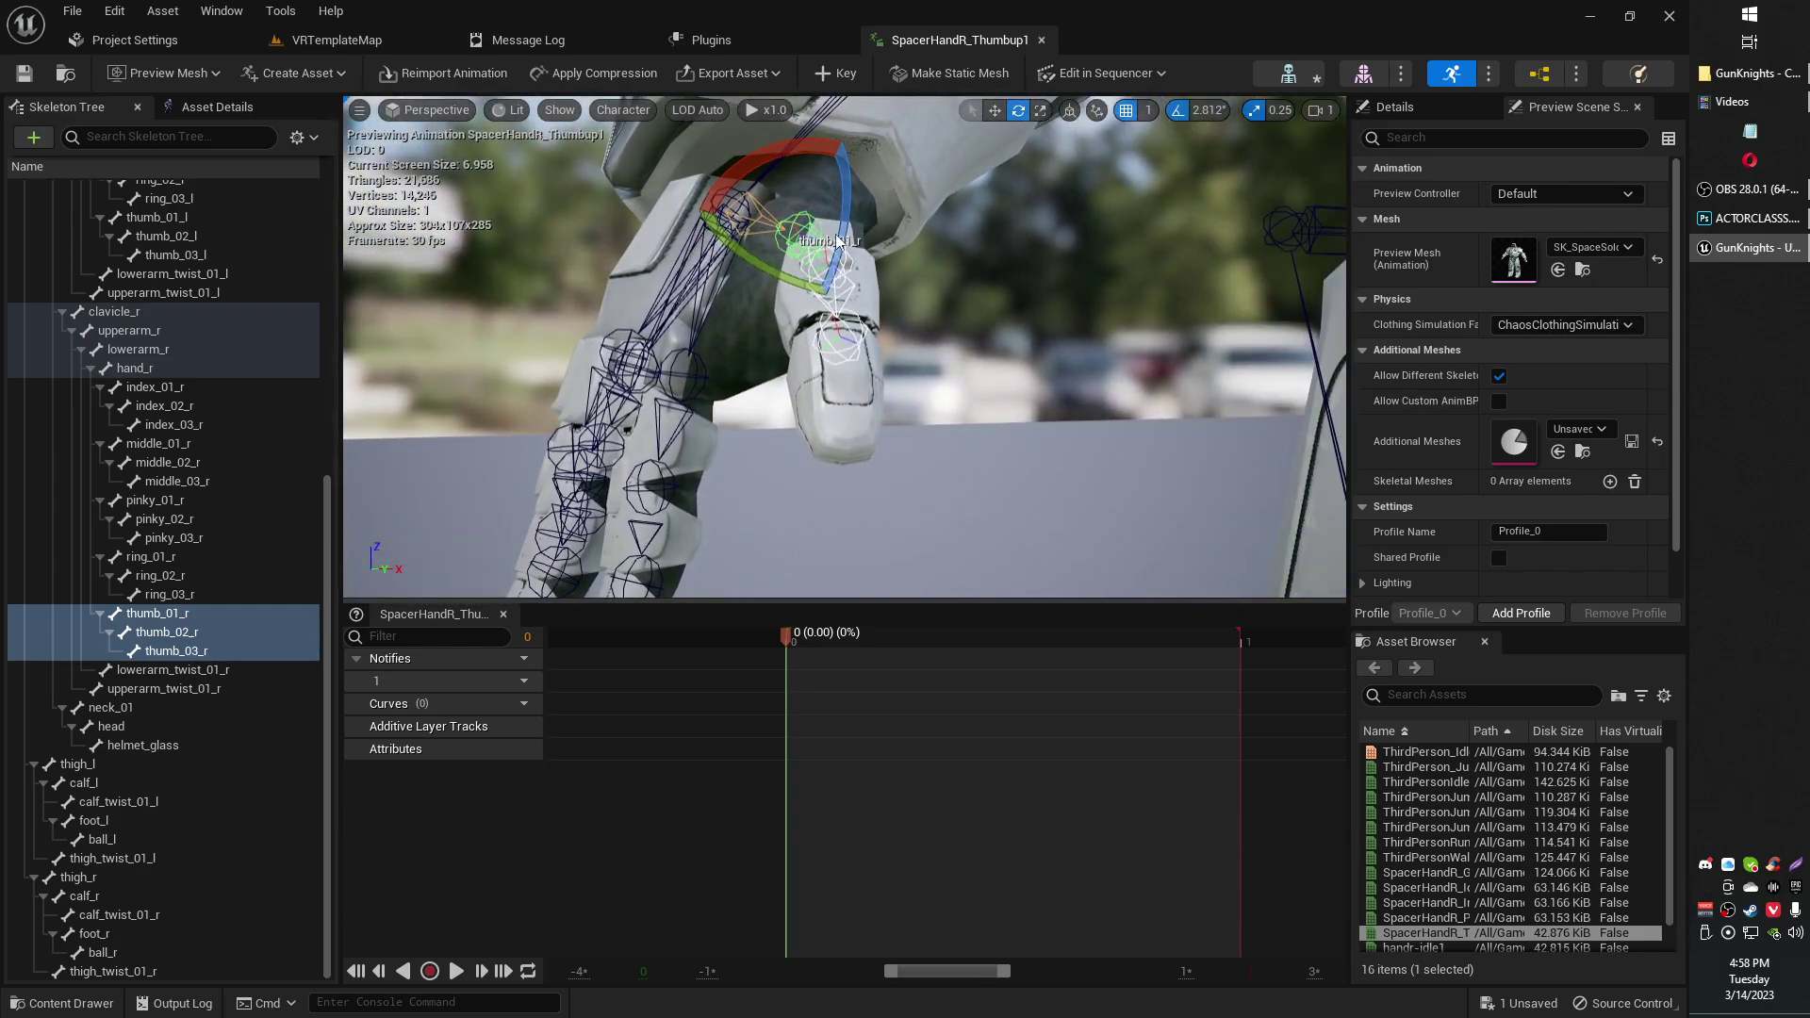
drag(842, 224, 907, 341)
alt+drag(907, 342, 1273, 343)
right_drag(845, 347, 996, 592)
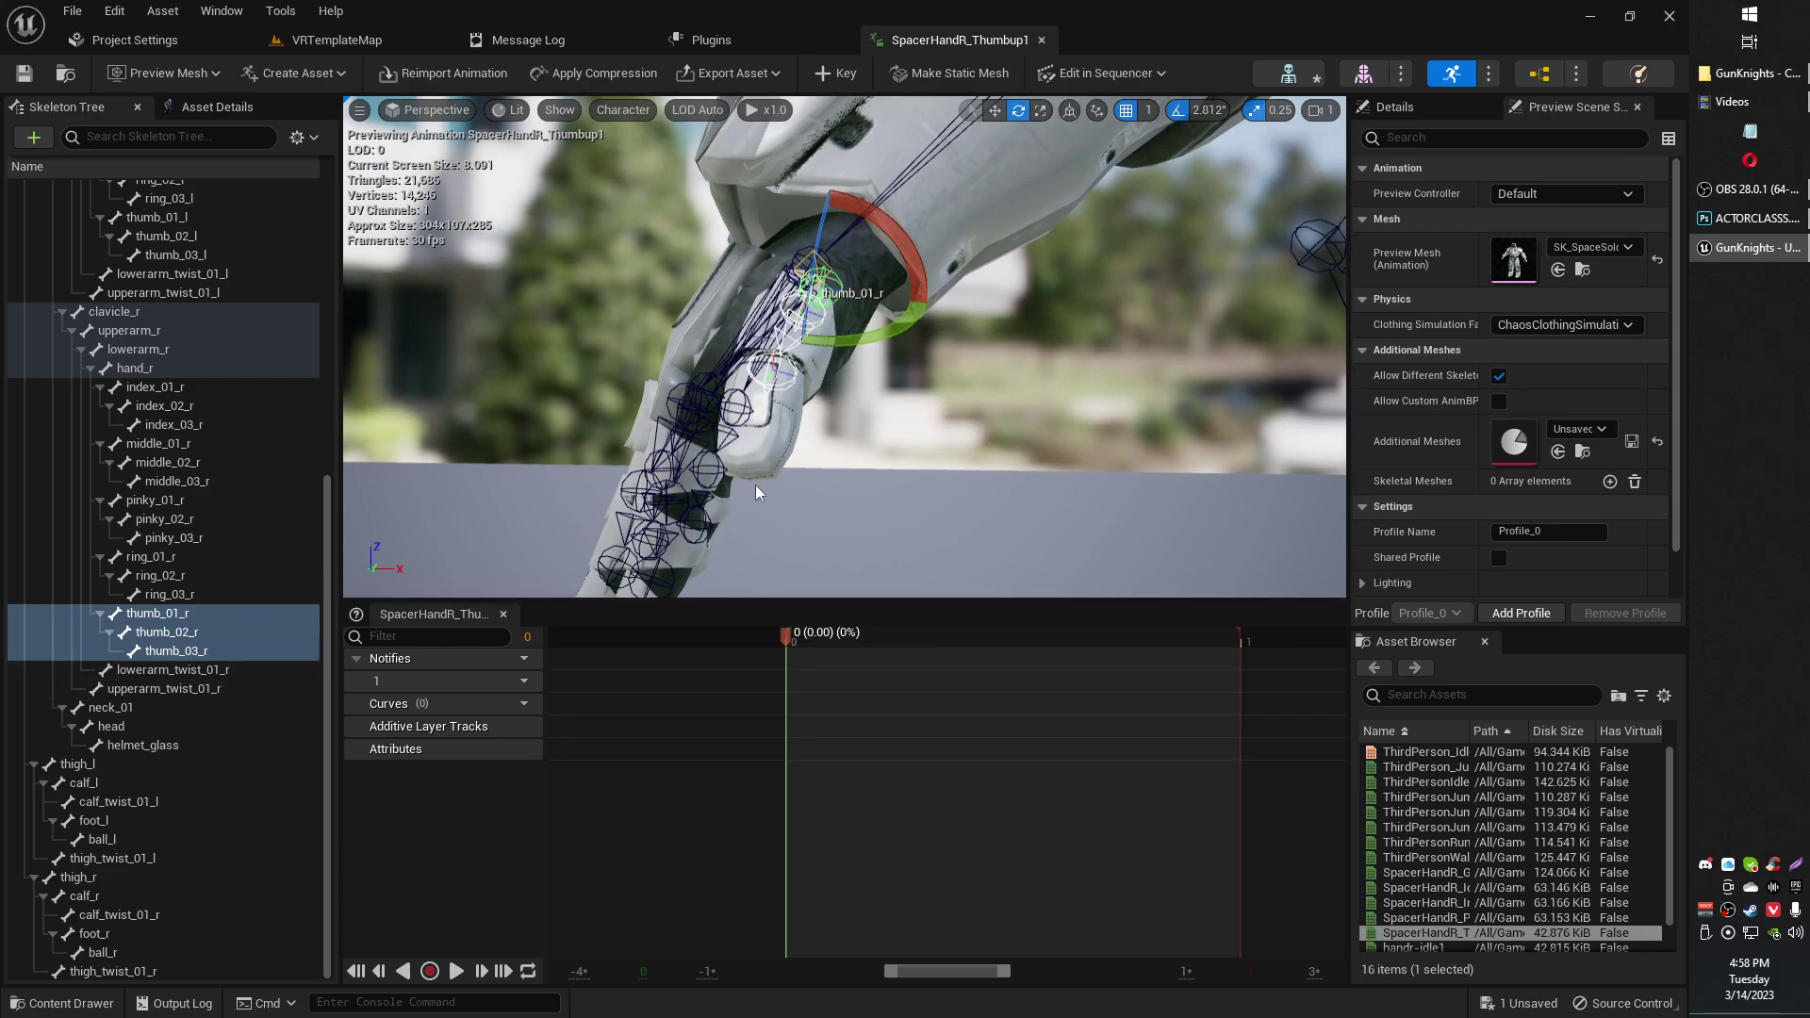
Step: Select only the thumb_01_r bone, set the playhead to frame 0 and key the thumb pose
click(858, 347)
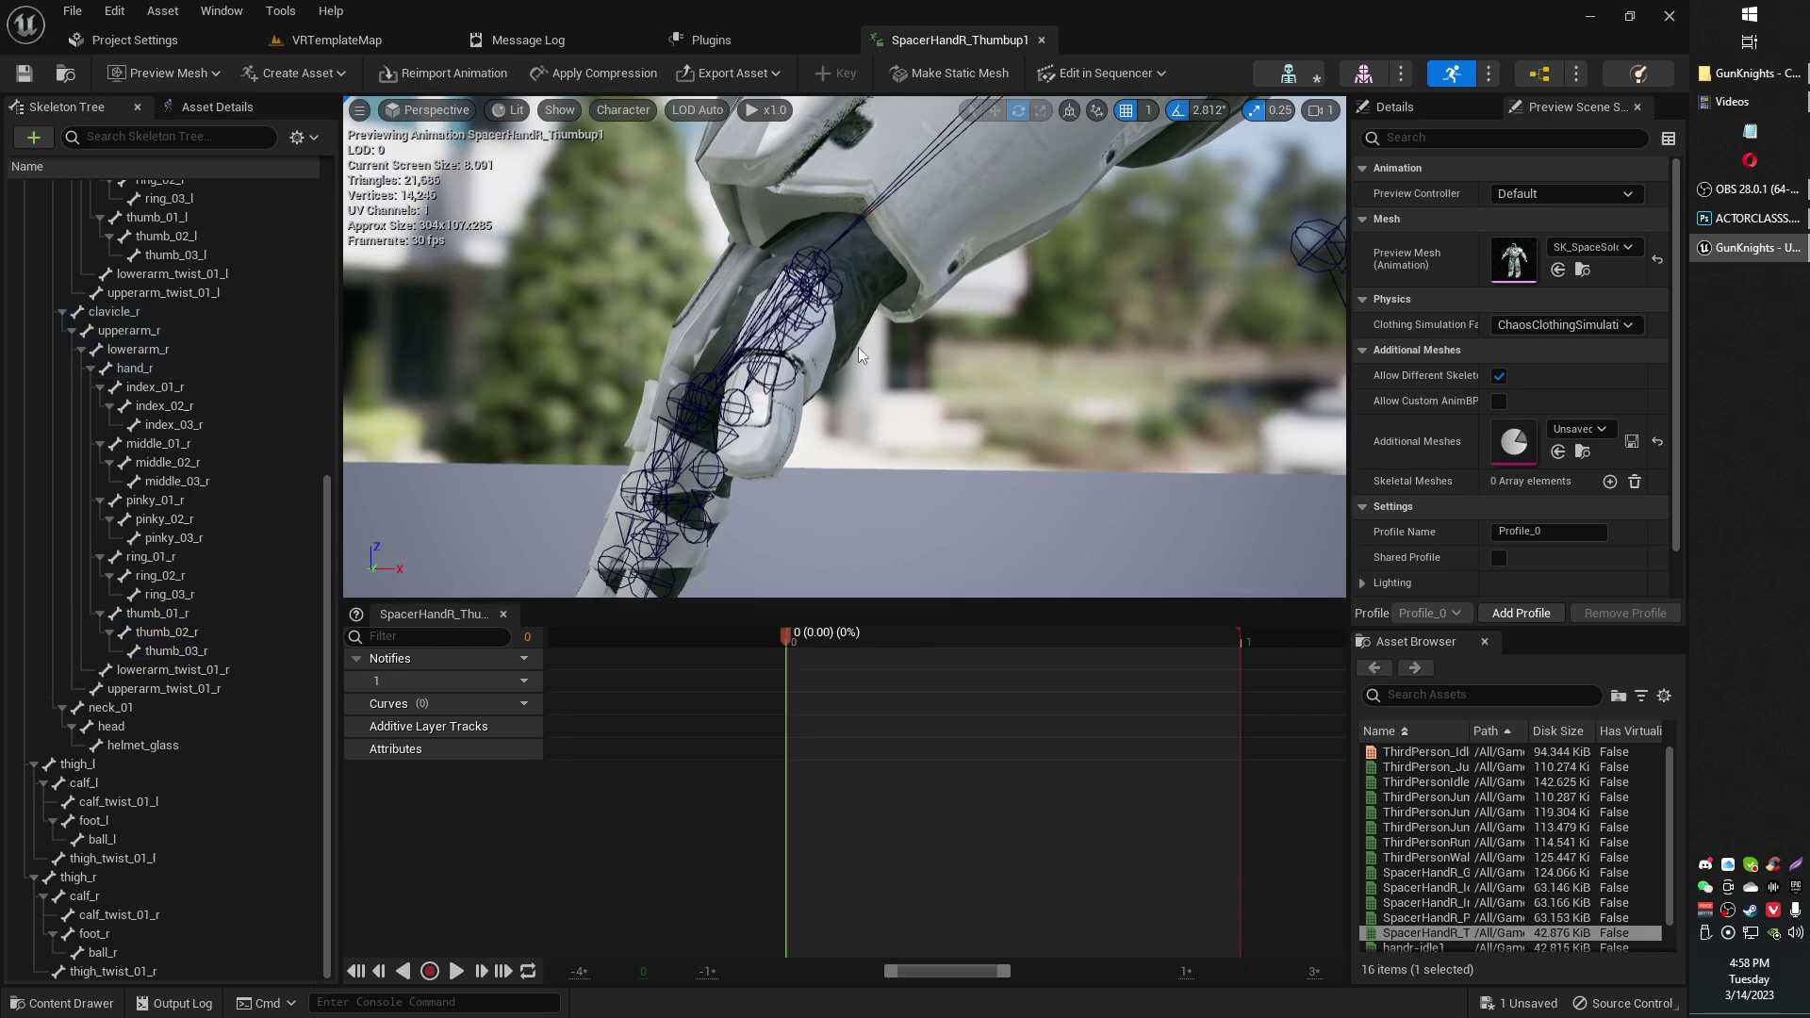
click(835, 294)
right_drag(818, 347, 867, 440)
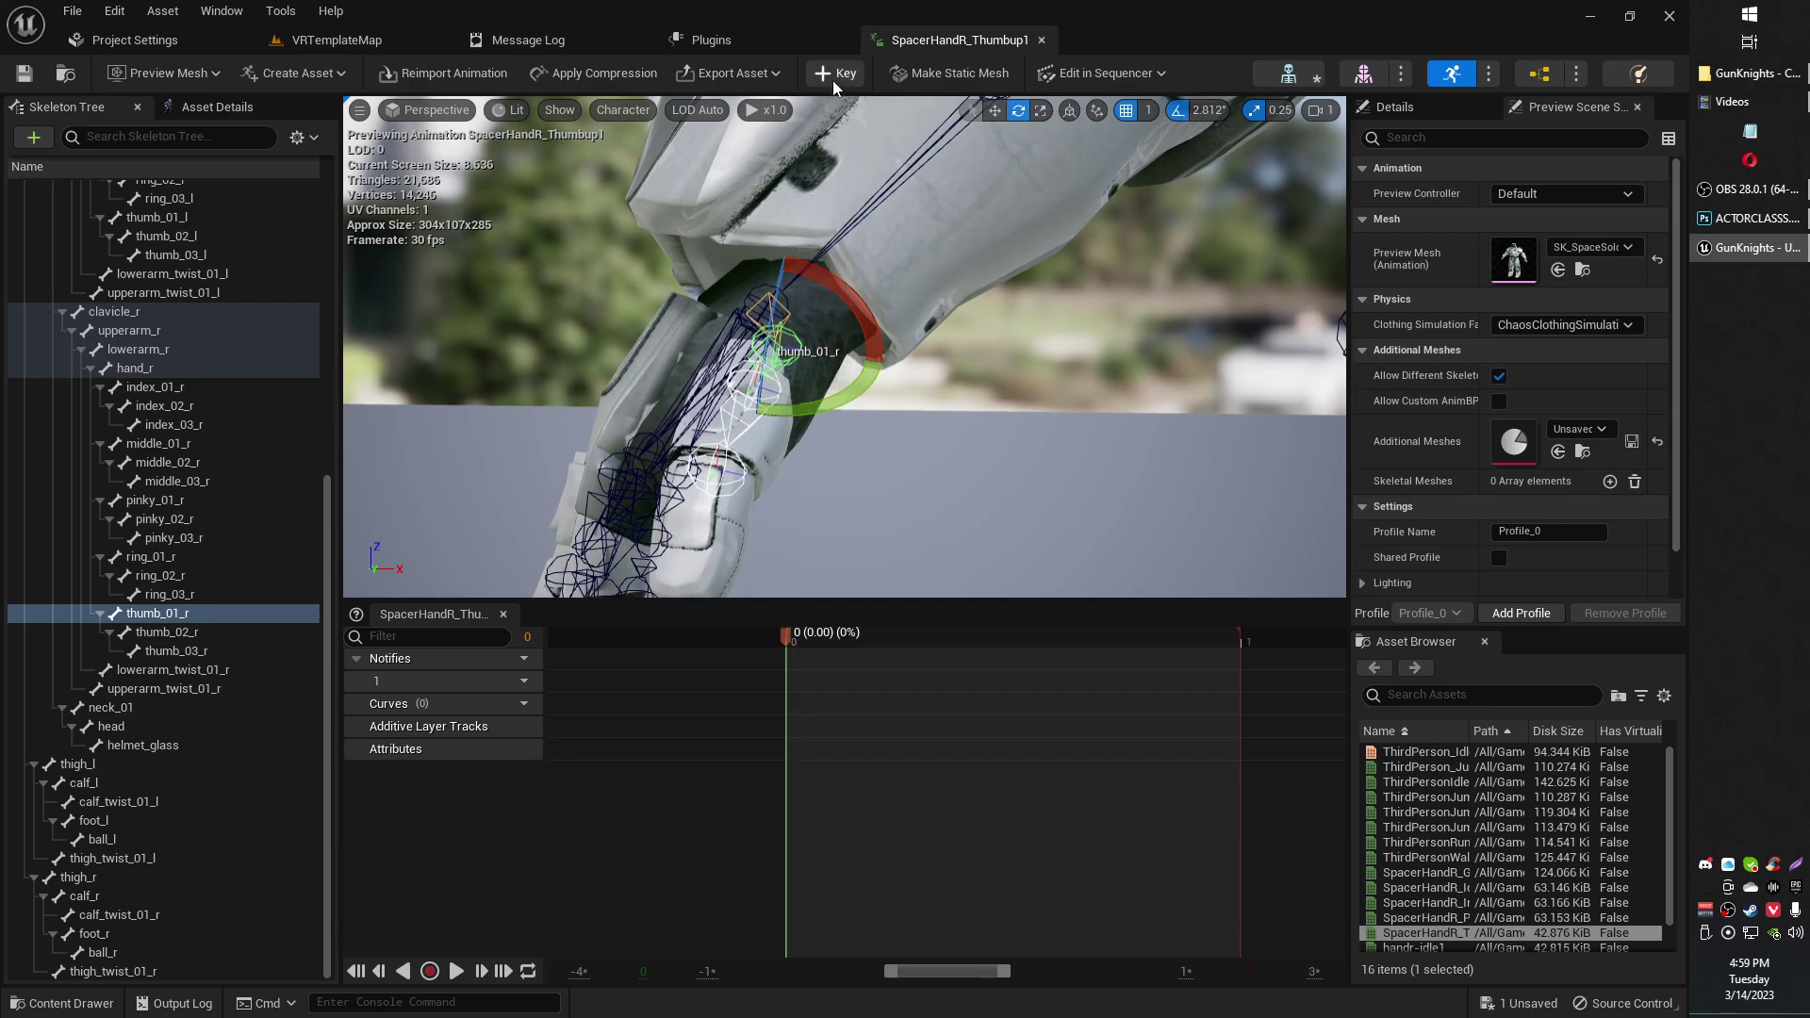
drag(784, 637, 711, 701)
drag(787, 637, 1044, 639)
drag(1308, 635, 745, 669)
click(843, 73)
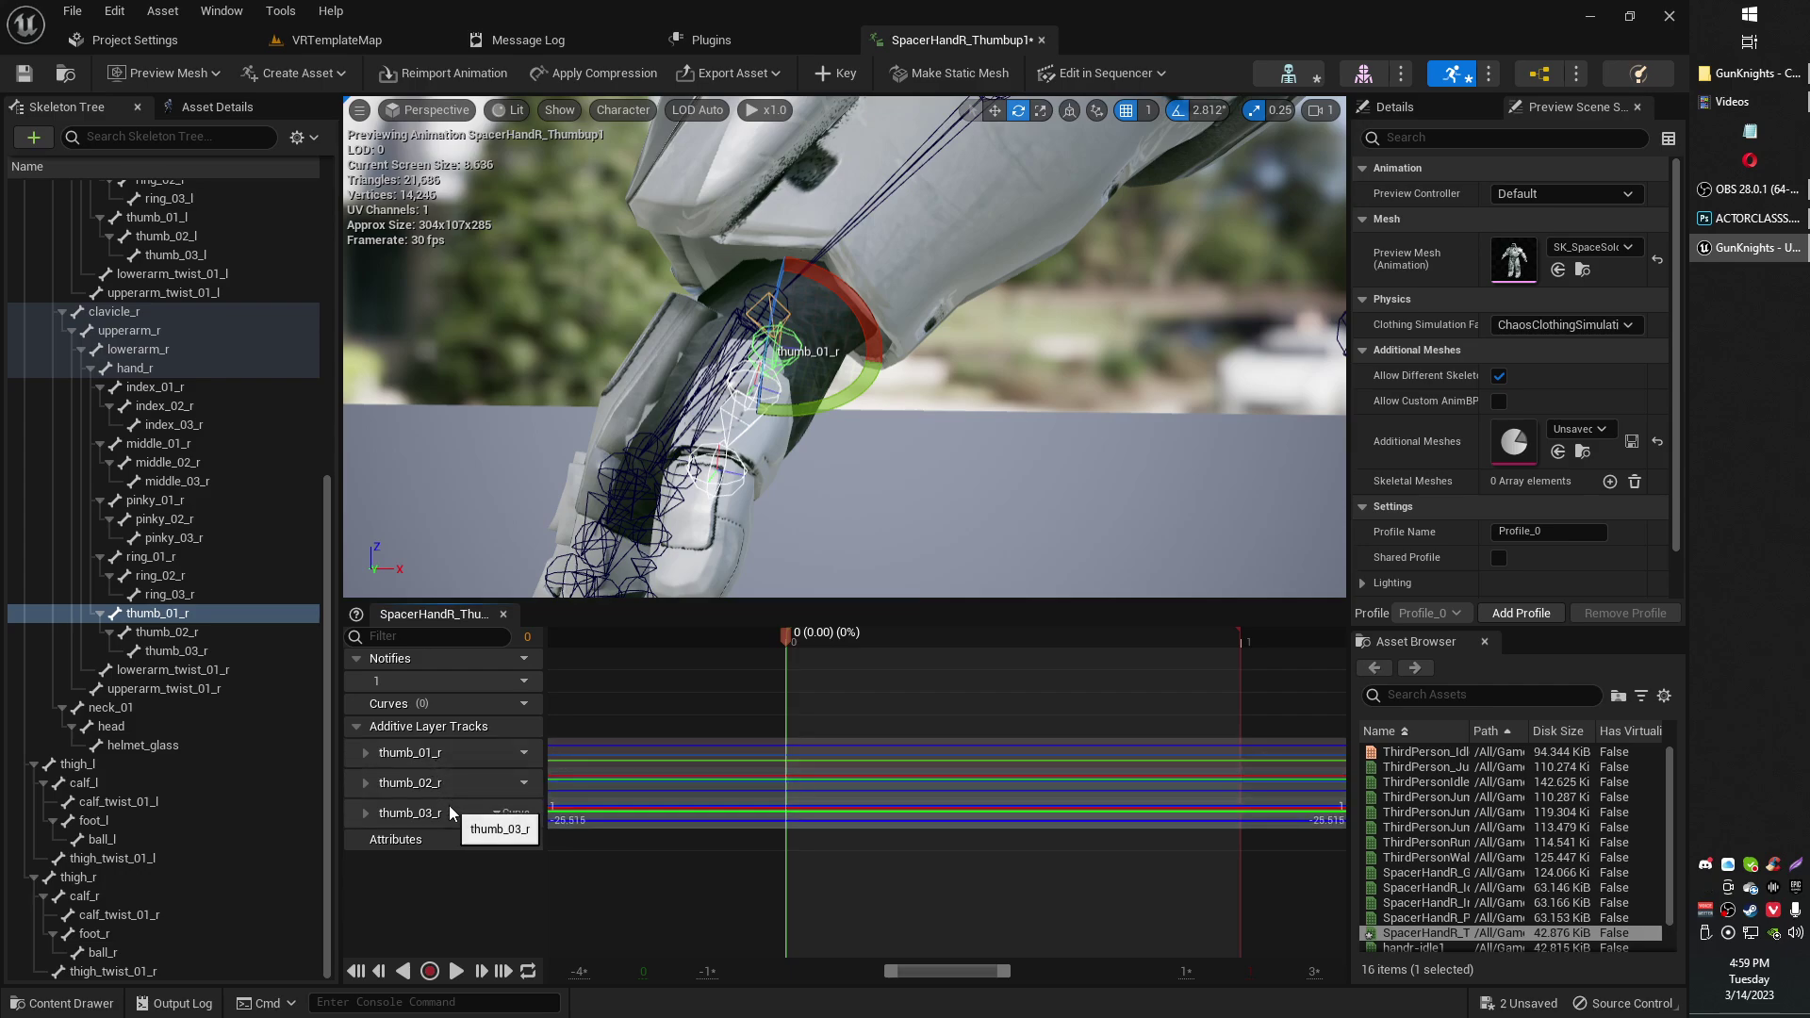
Step: Rotate the thumb_01_r base bone again, save the animation and key the adjusted pose at frame 0
click(950, 555)
click(783, 349)
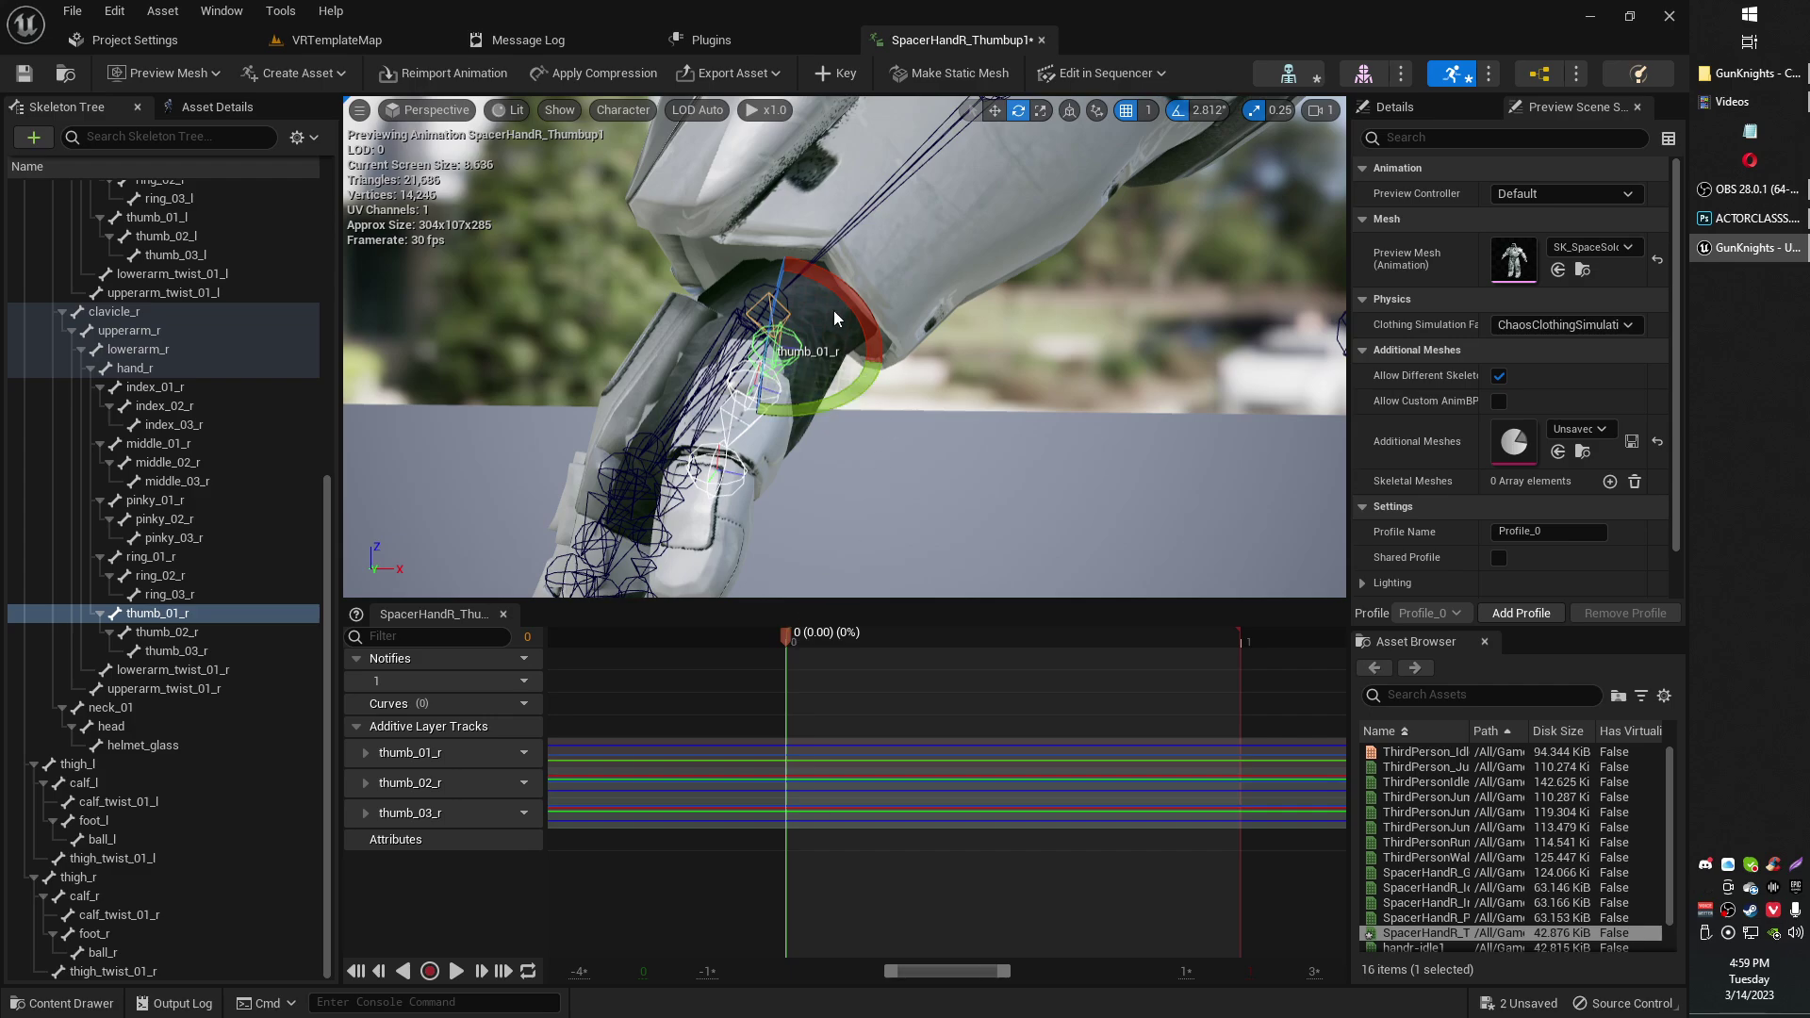
drag(840, 293, 875, 377)
alt+drag(857, 483, 909, 466)
key(ctrl+s)
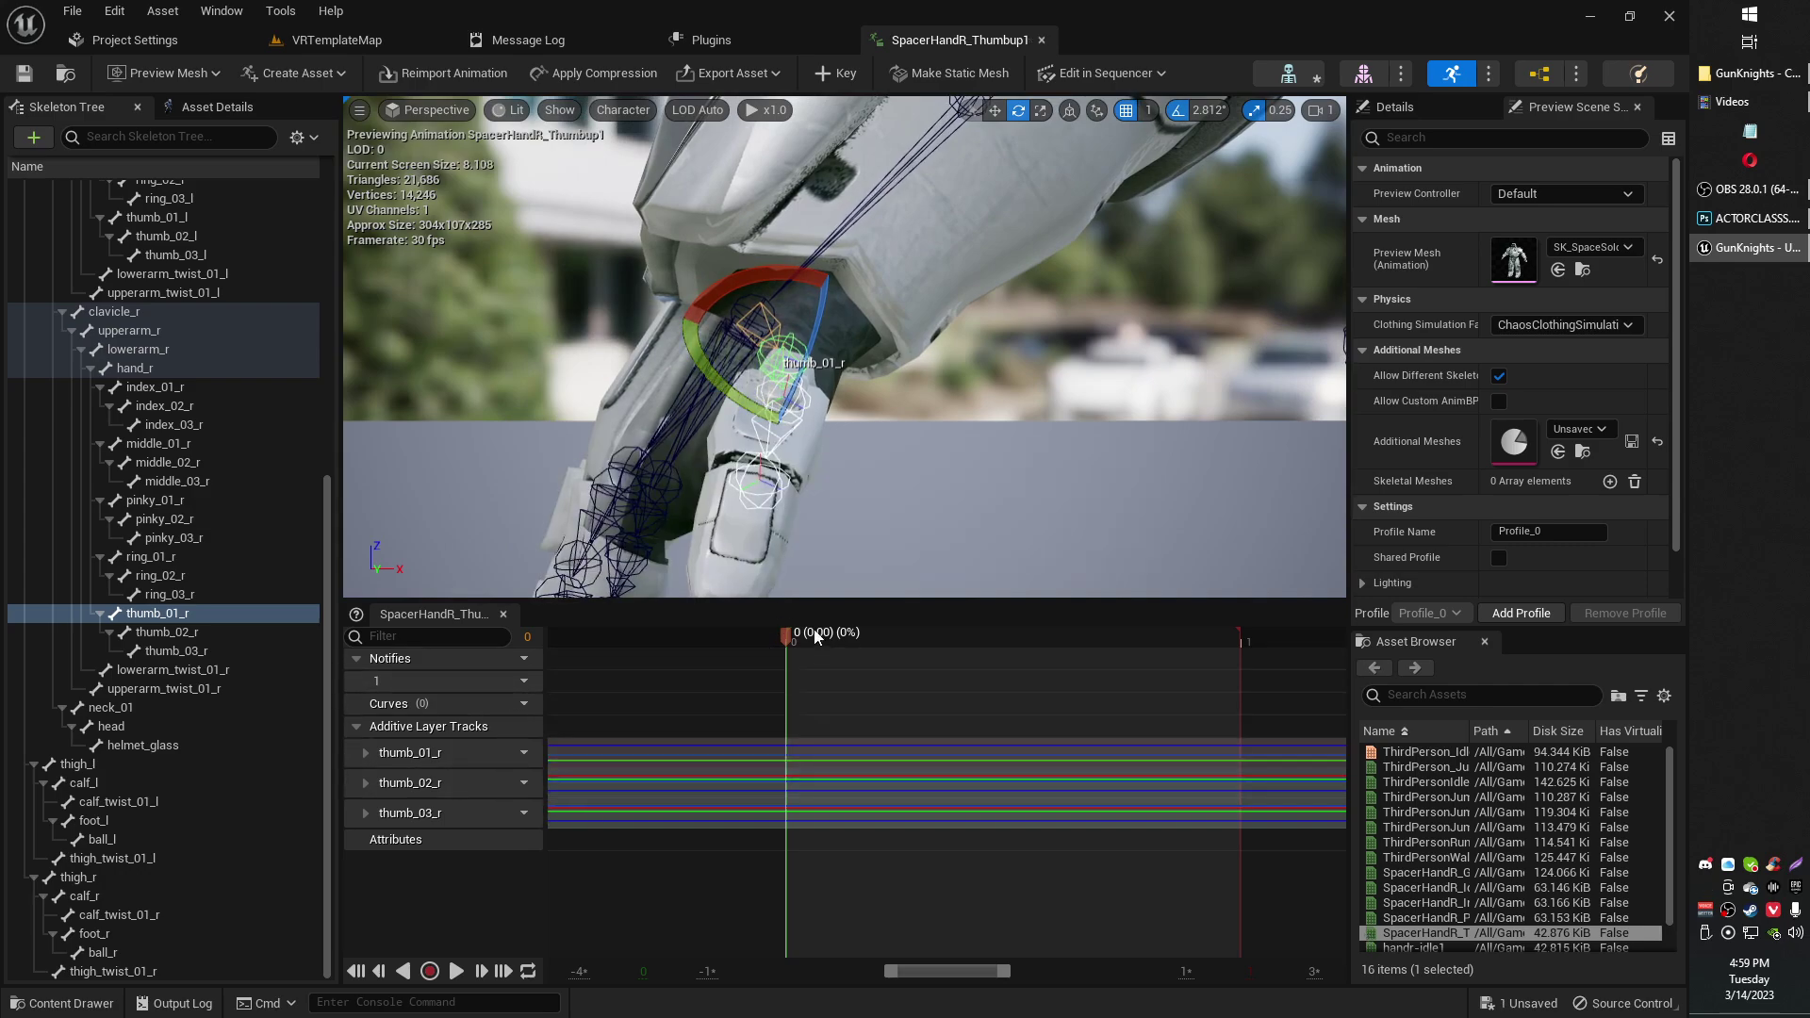
click(828, 73)
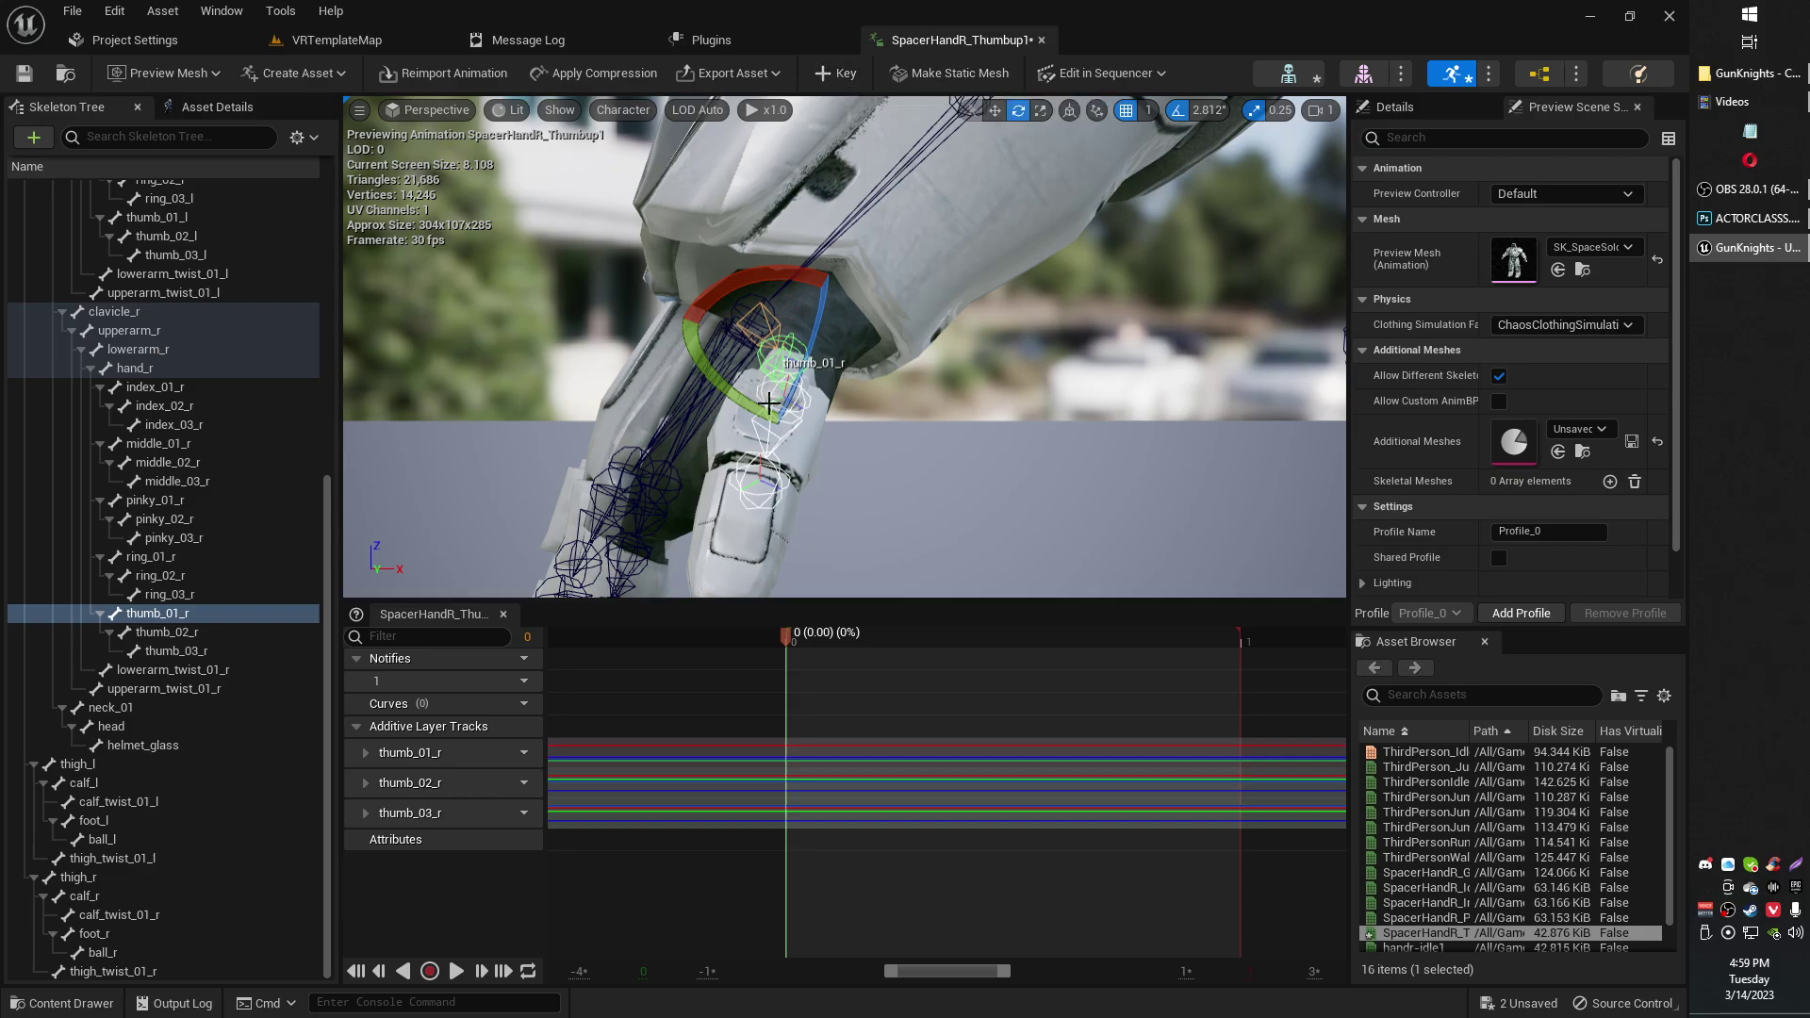
Step: Try further rotations of the thumb_01_r bone while viewing the hand from the side, and undo them
alt+drag(829, 446, 1112, 481)
right_drag(999, 438, 786, 421)
alt+drag(975, 382, 424, 330)
right_drag(775, 288, 797, 319)
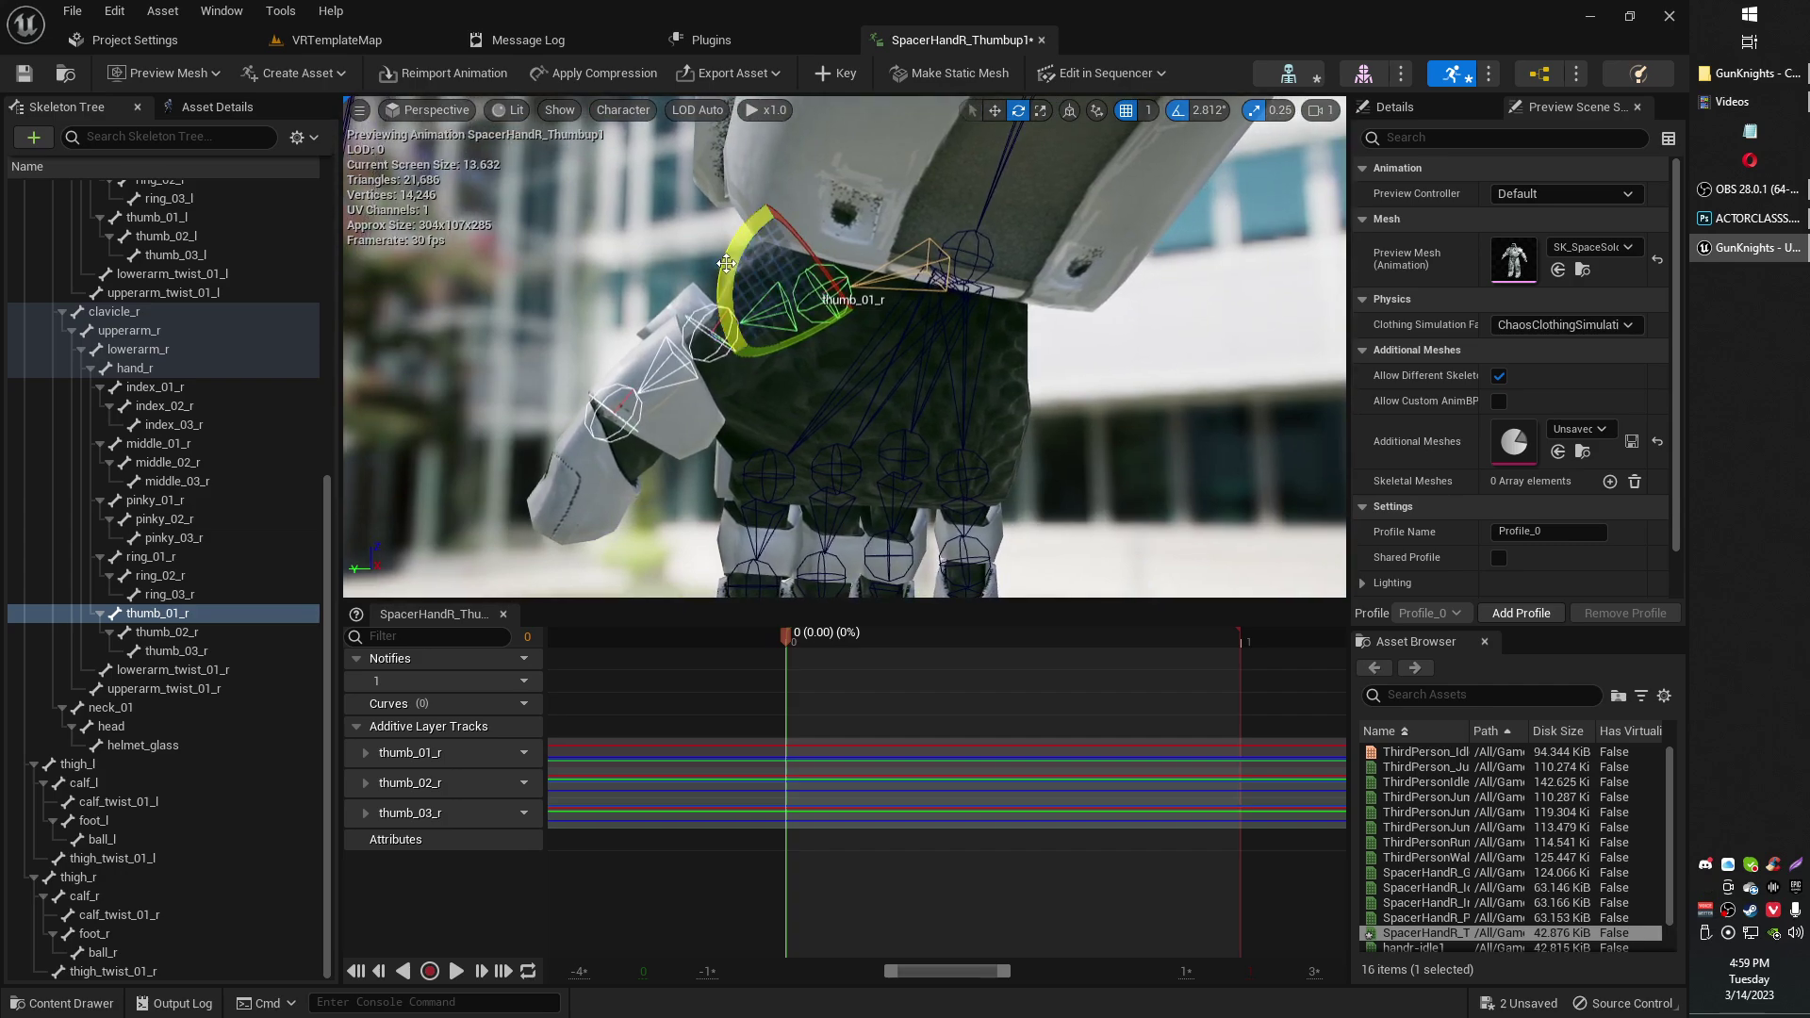
drag(726, 263, 722, 309)
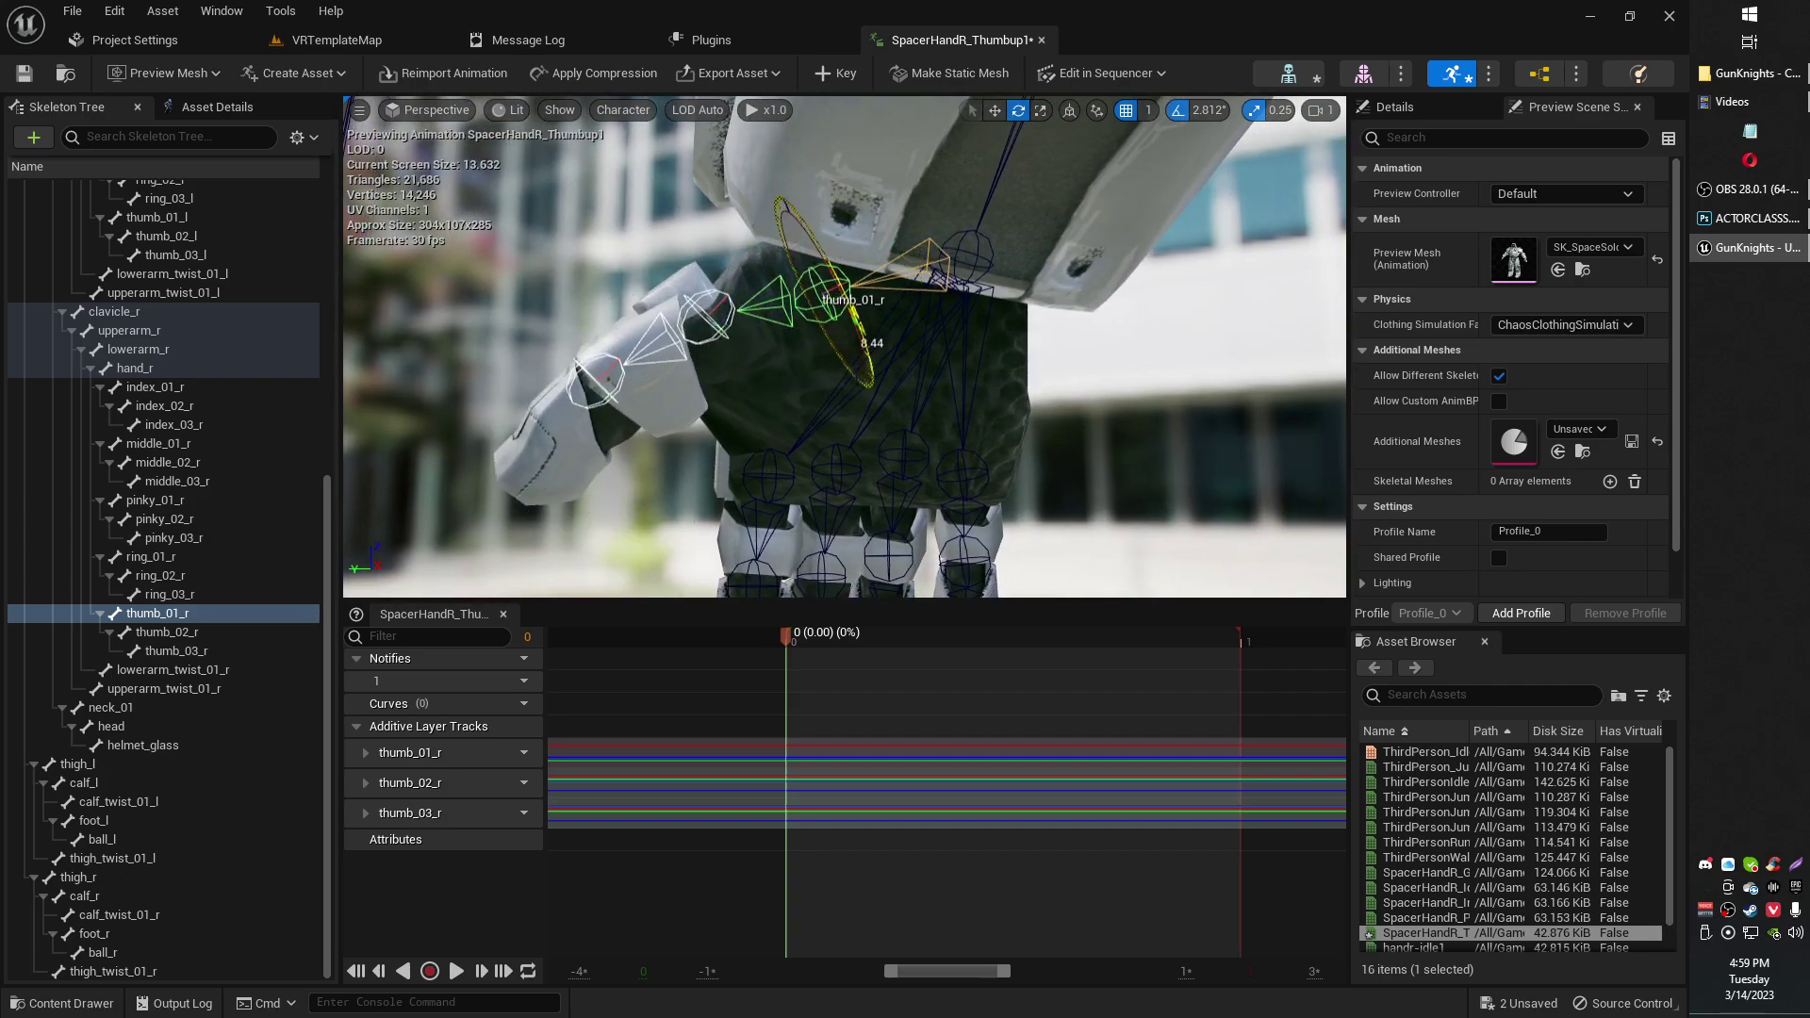
drag(872, 343, 837, 309)
right_drag(879, 281, 856, 405)
key(ctrl+z)
Step: Save the animation and move the playhead to frame 1 to key the thumb pose there
key(ctrl+s)
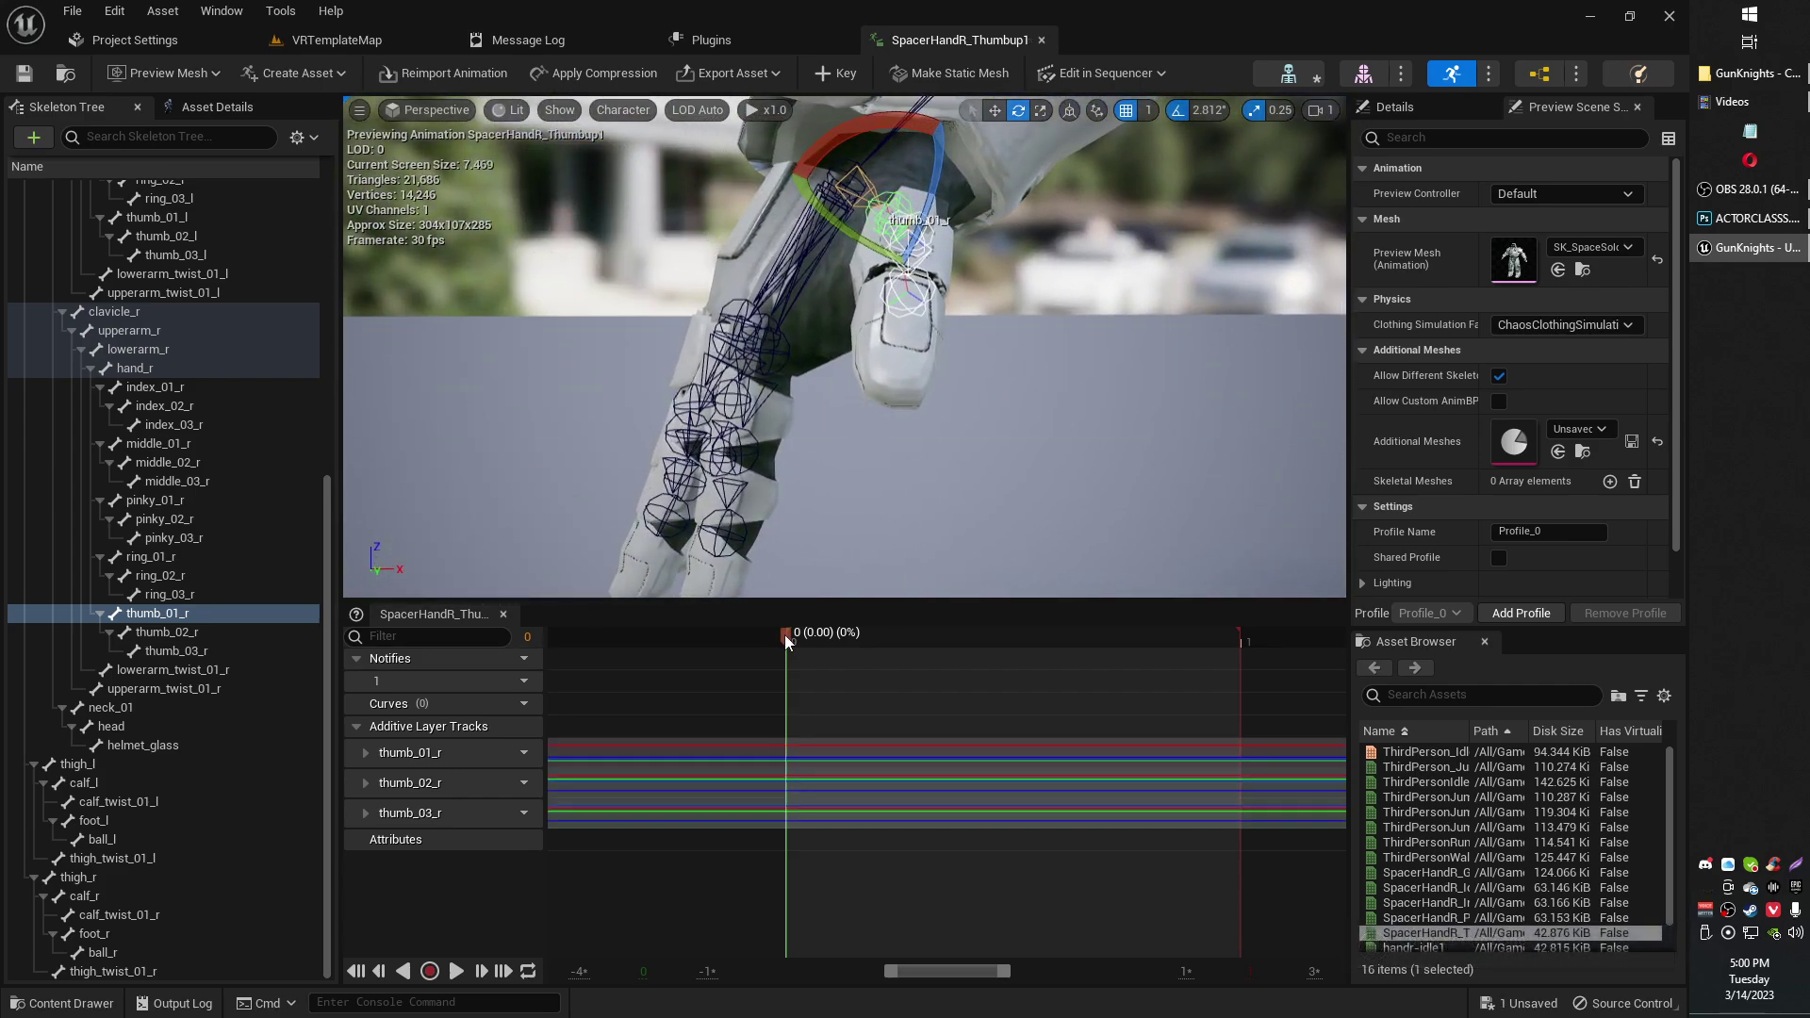
drag(785, 636, 1246, 632)
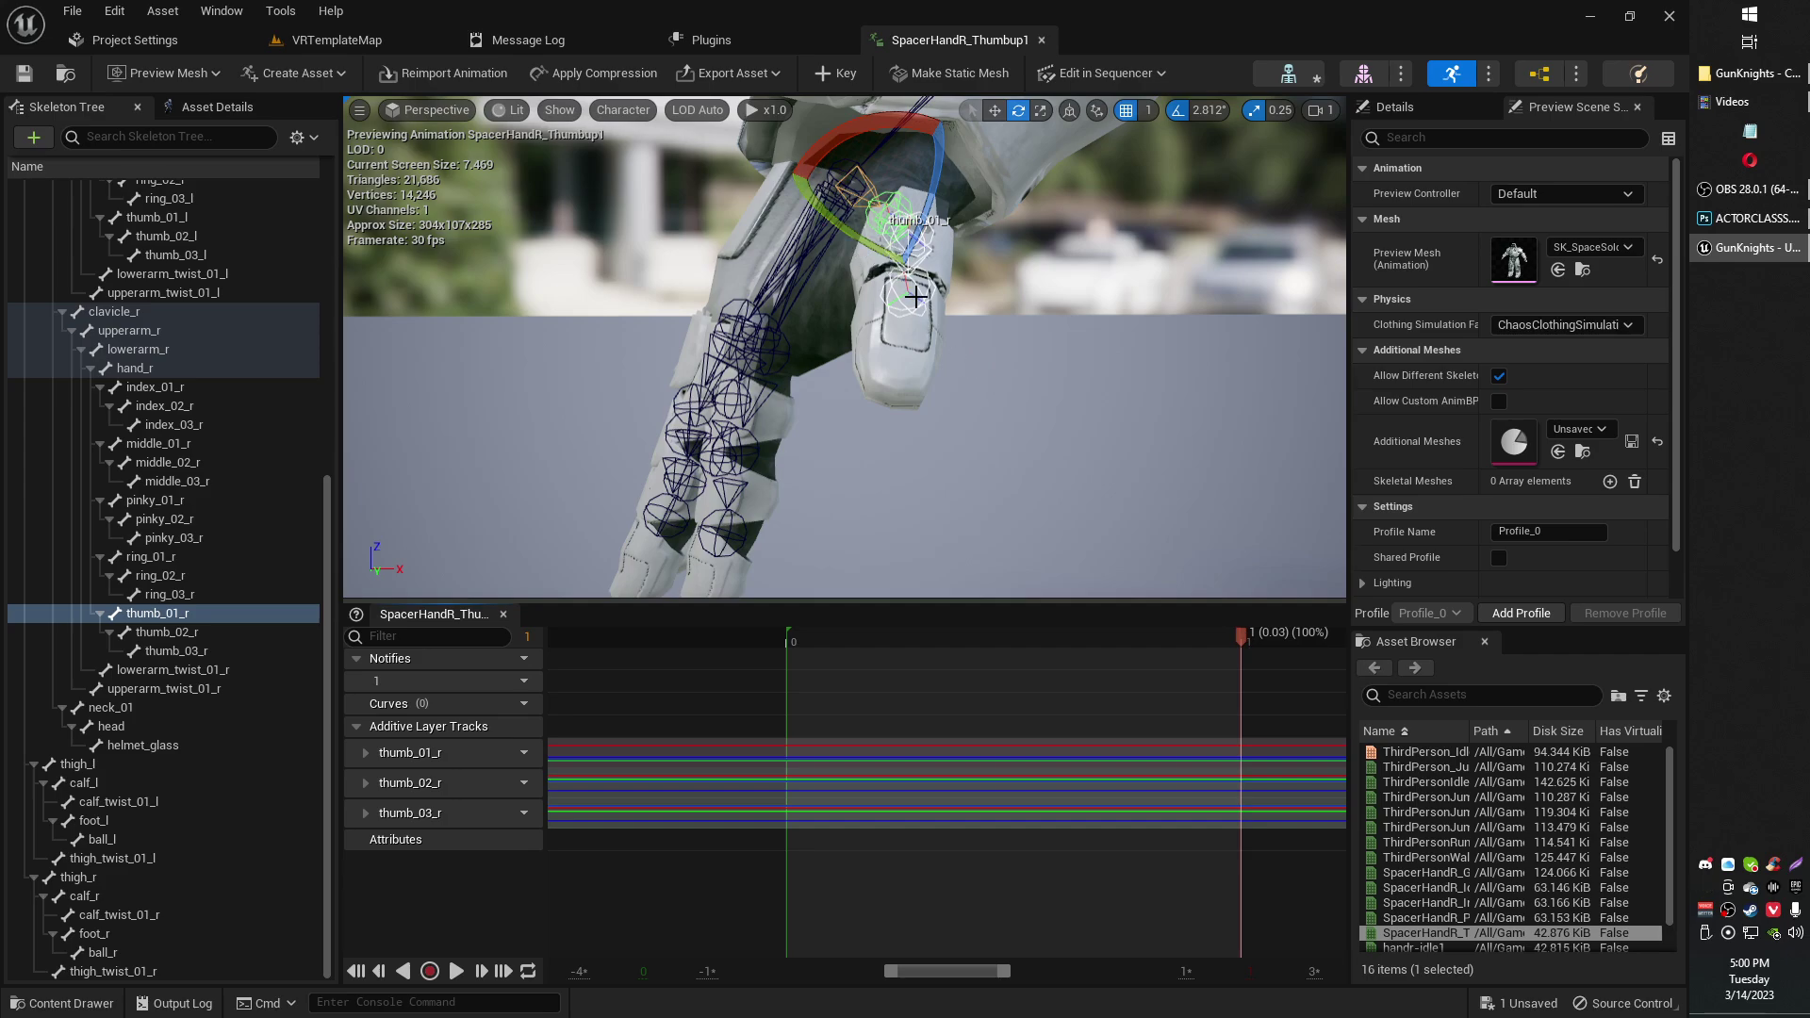
drag(1222, 636, 1243, 632)
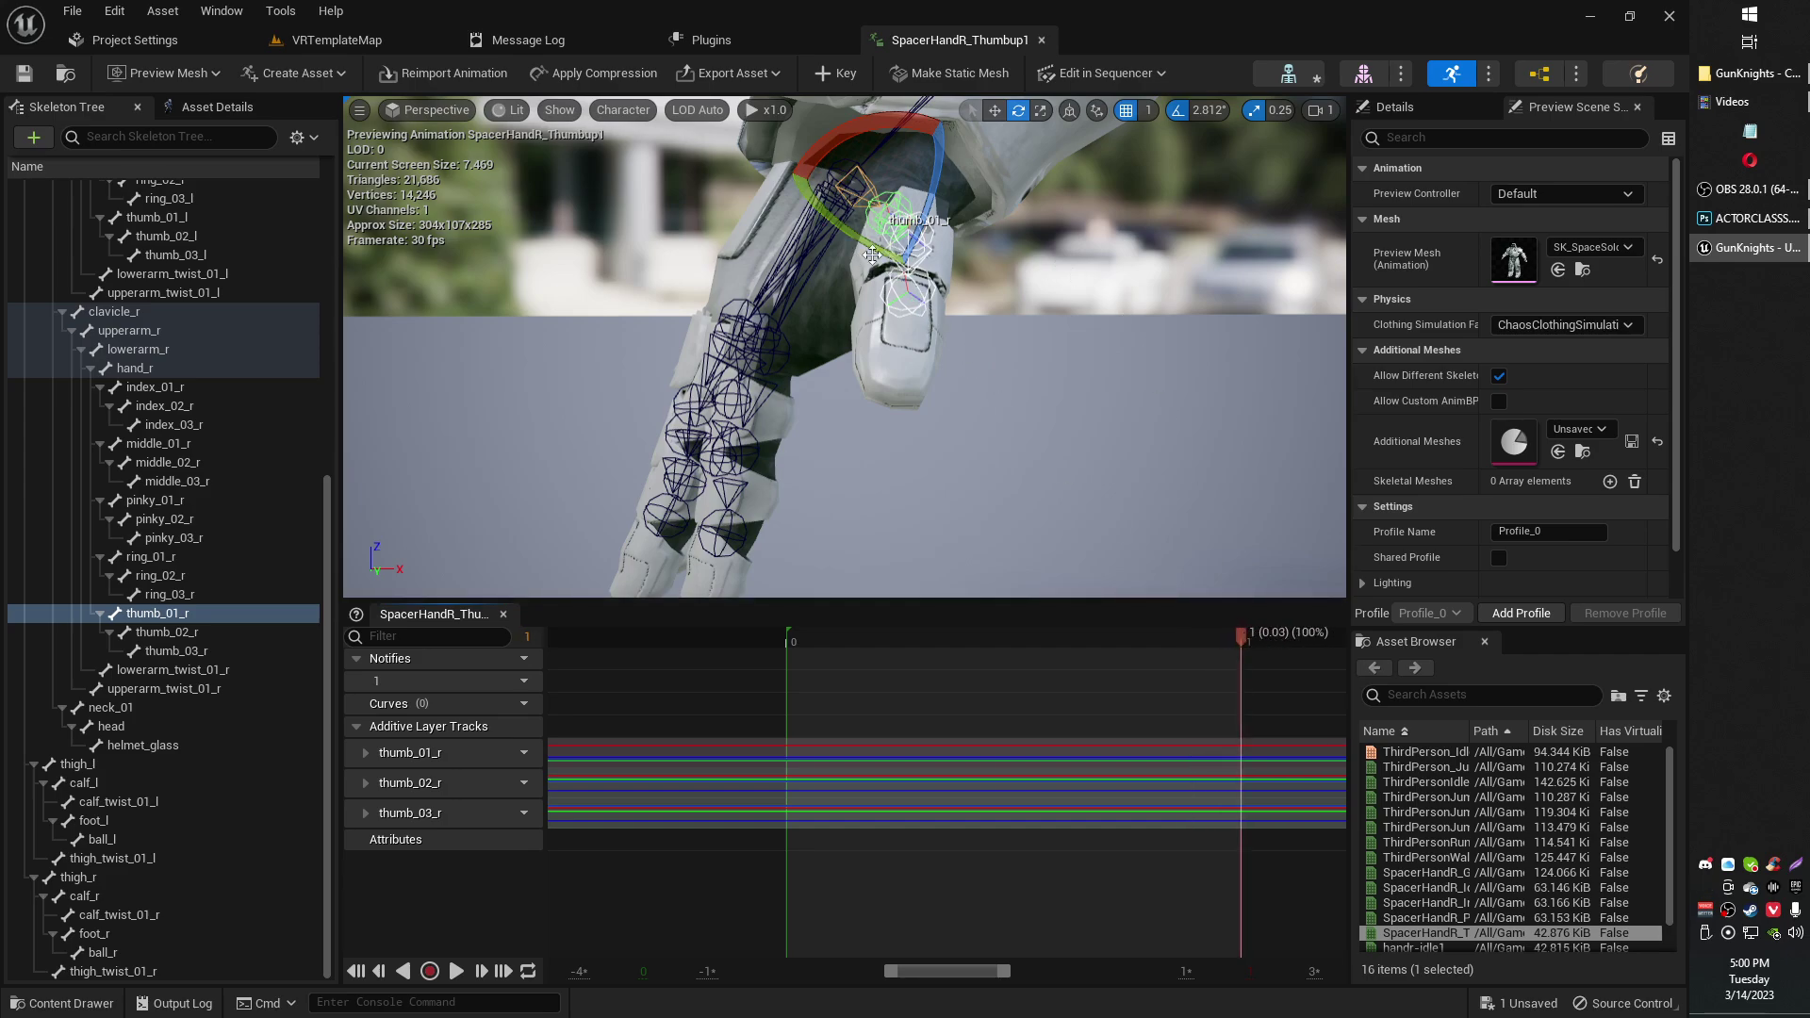
click(845, 74)
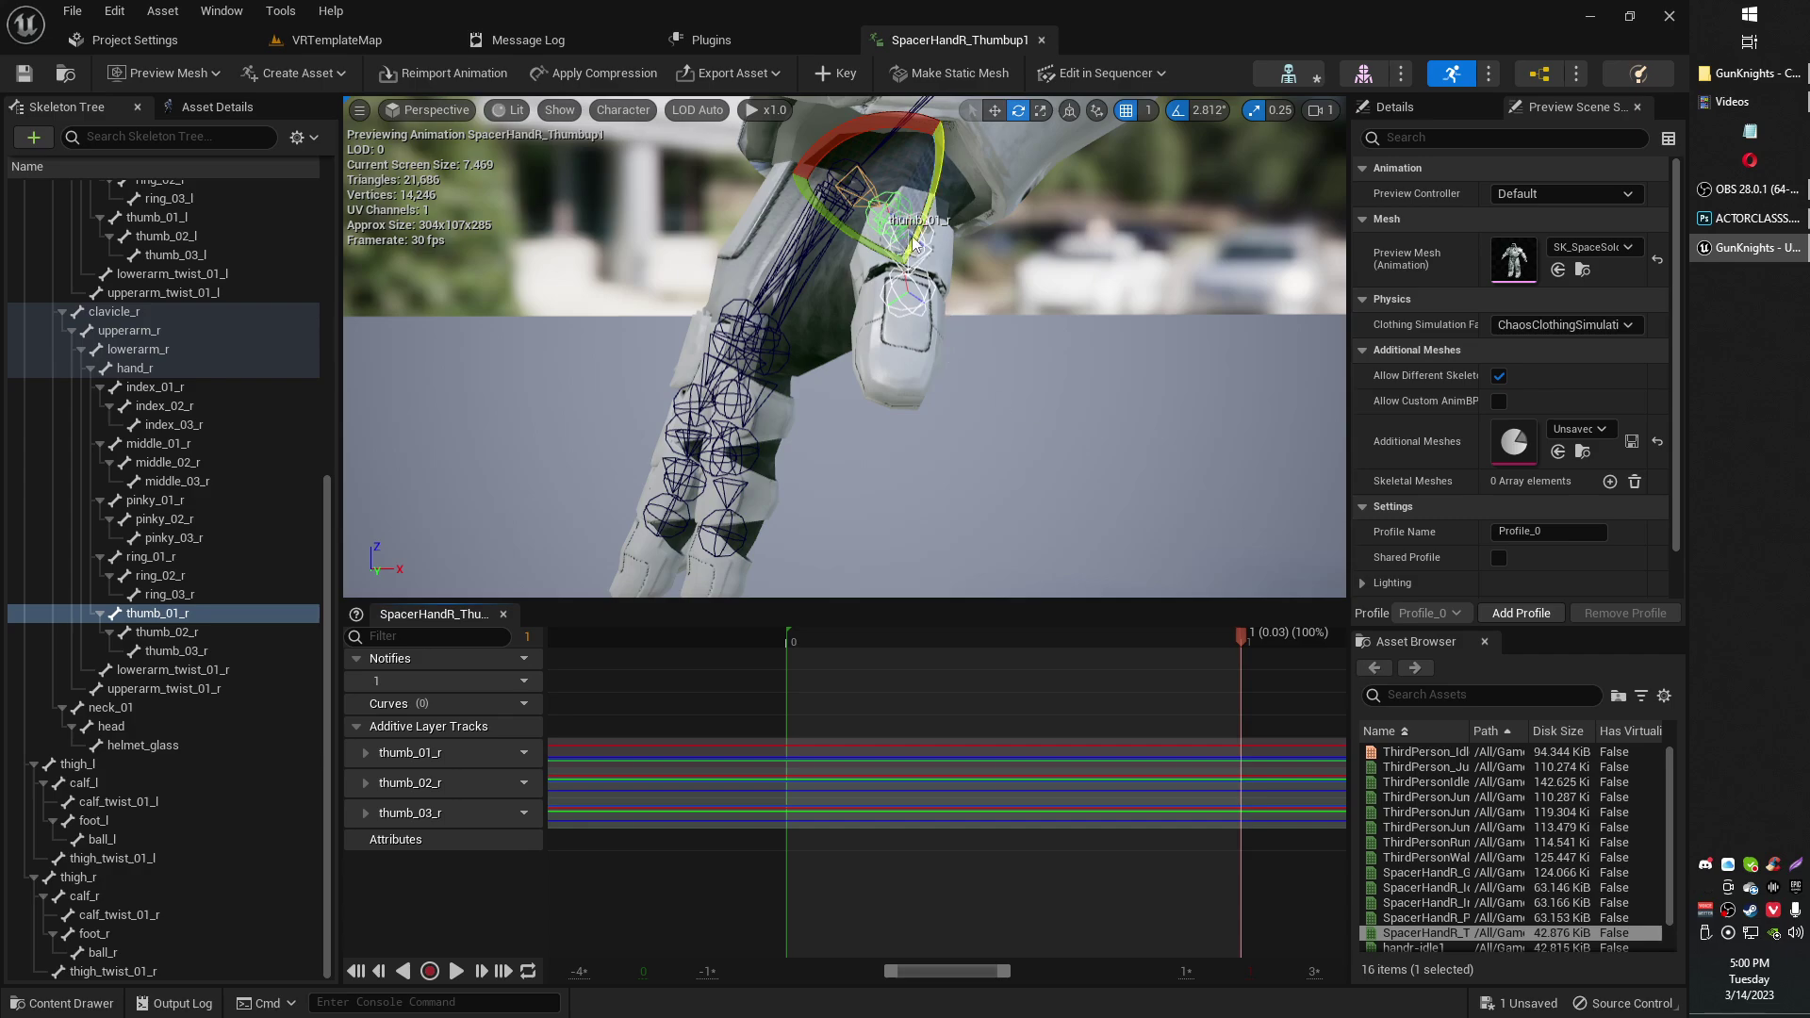
Step: Select the thumb_03_r tip bone at frame 1 for checking the thumb pose
click(911, 288)
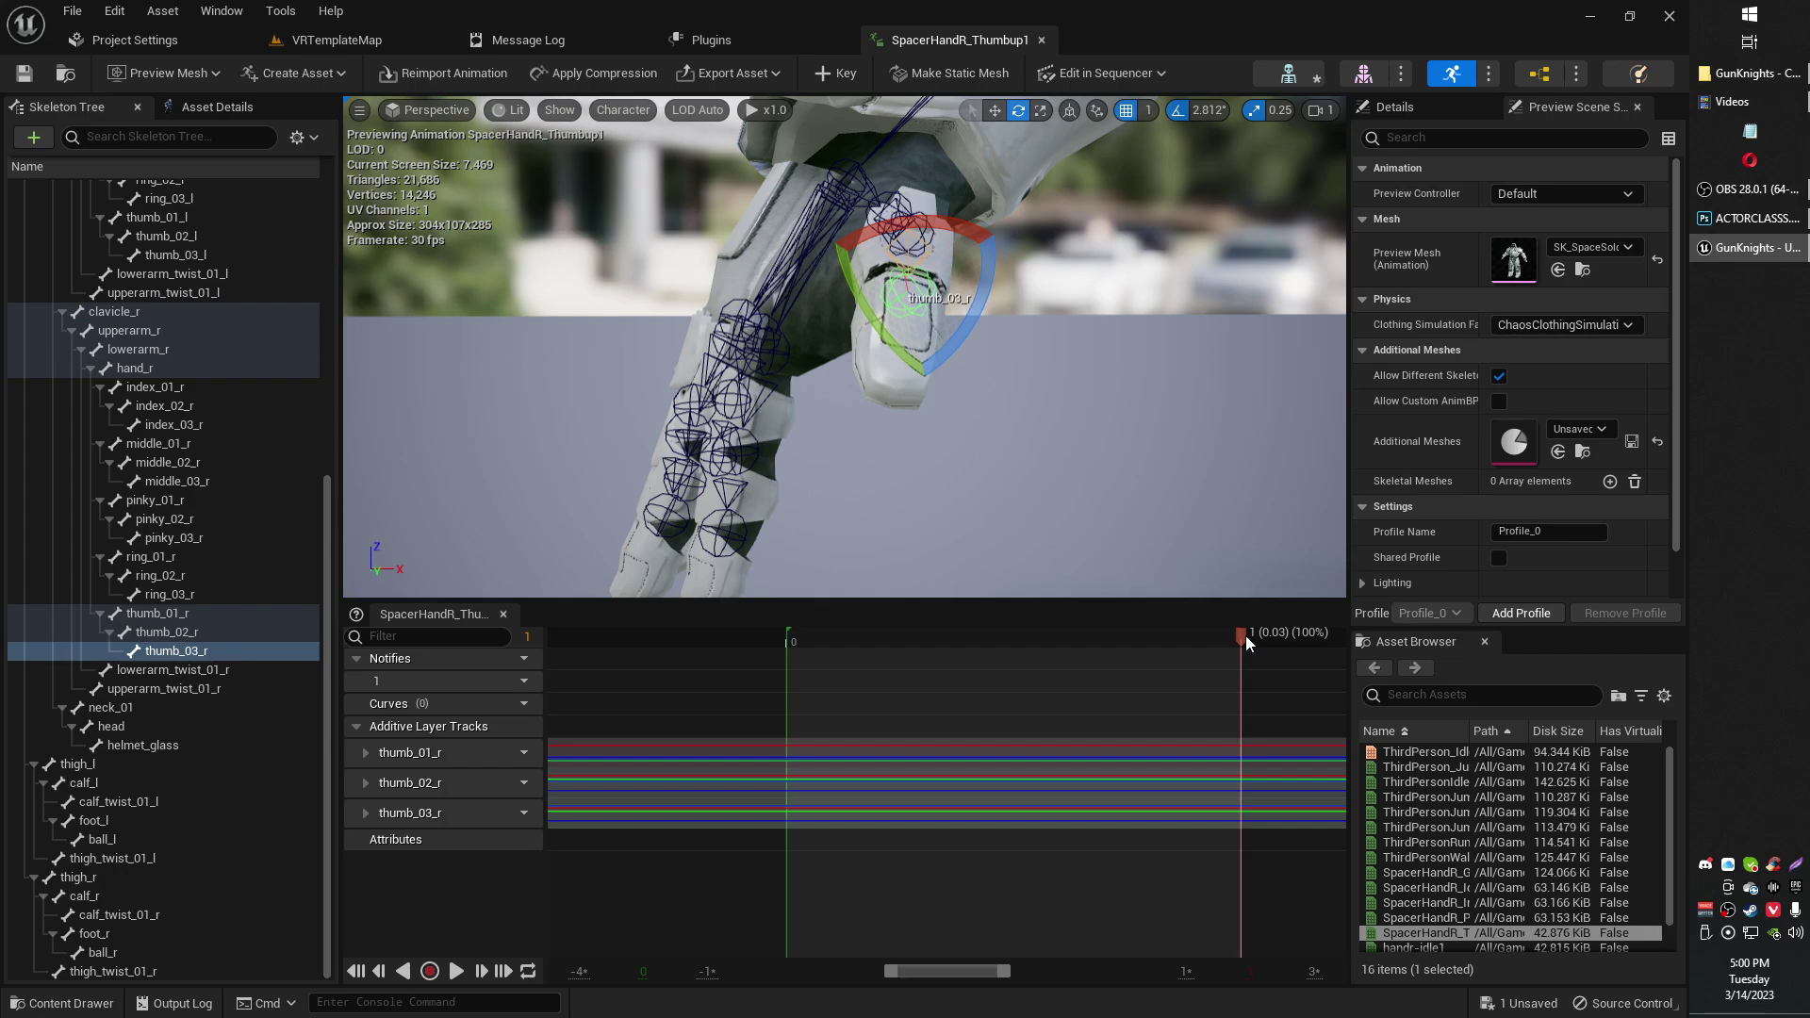
scroll(1016, 437, up, 3)
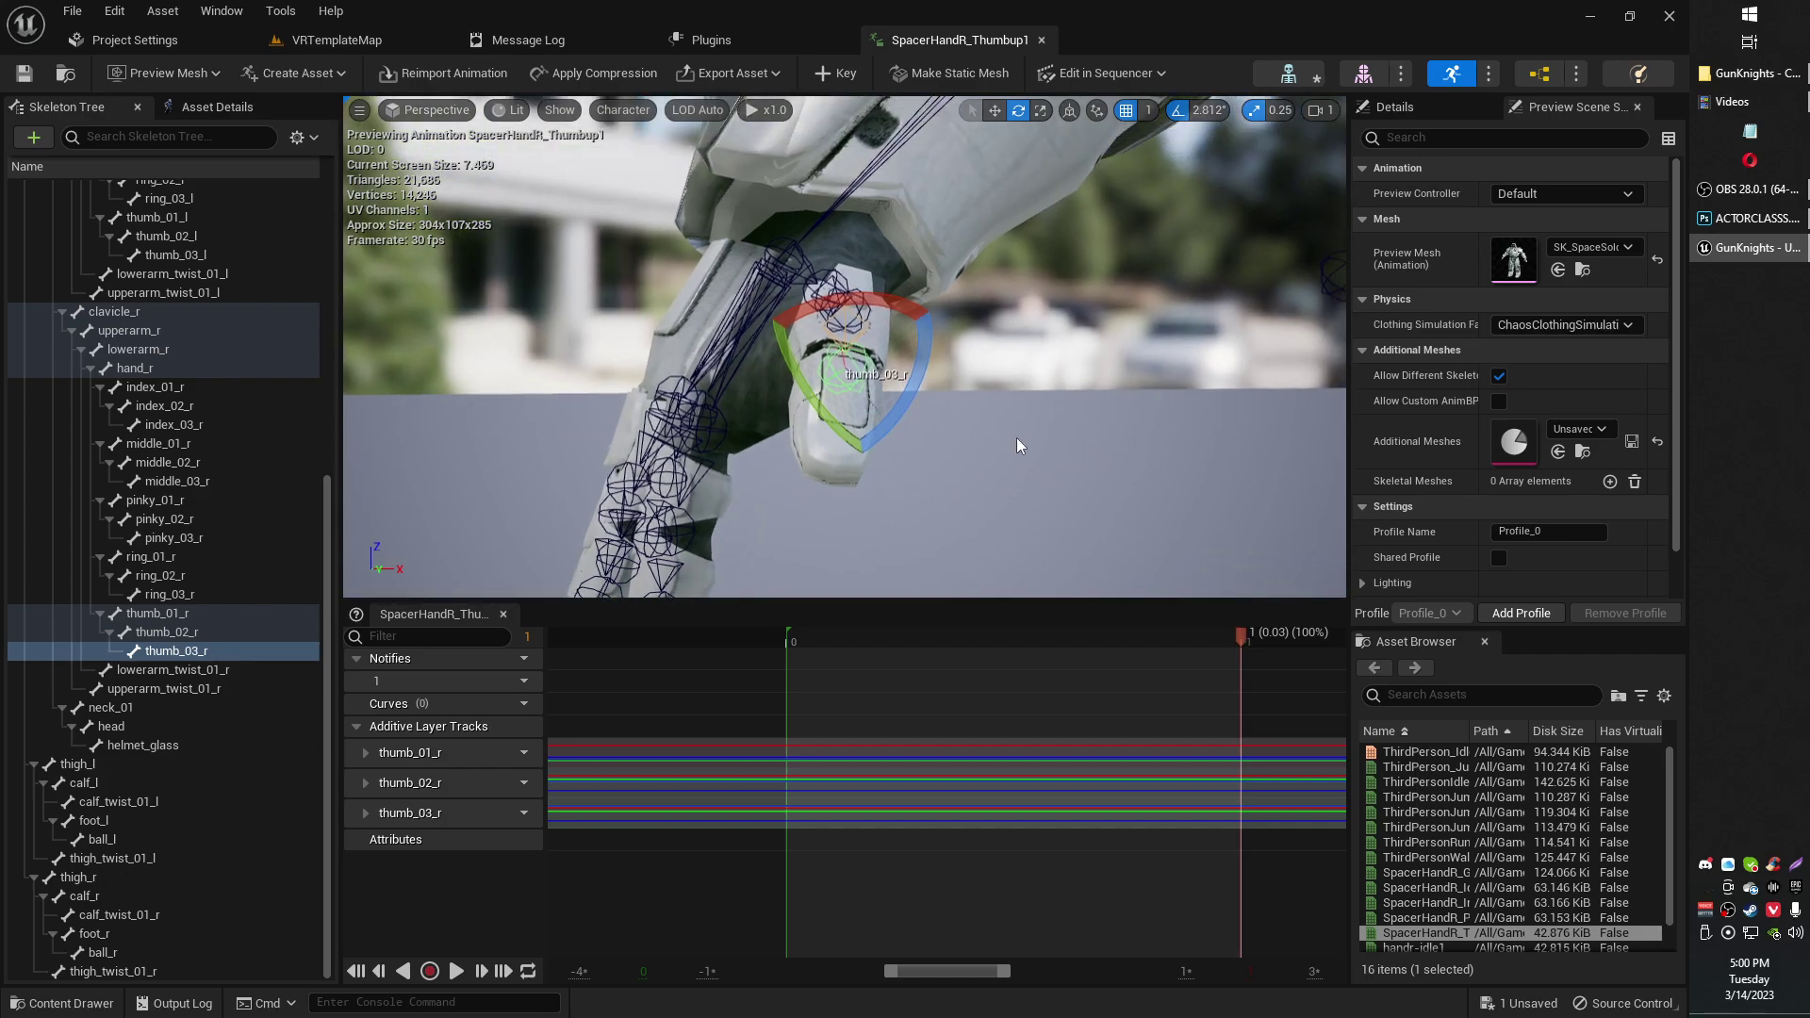